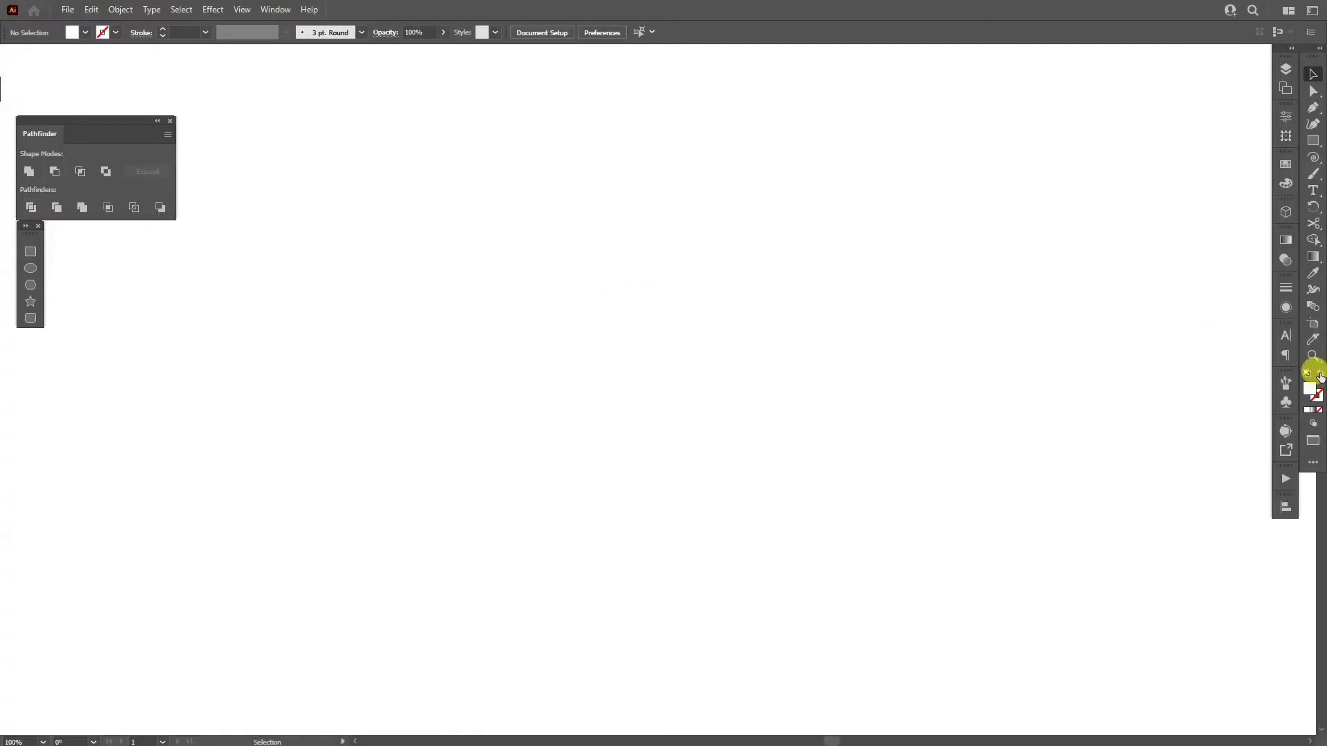
Step: Set the default appearance for new shapes to no fill with a black stroke
left_click(1320, 375)
left_click(1318, 398)
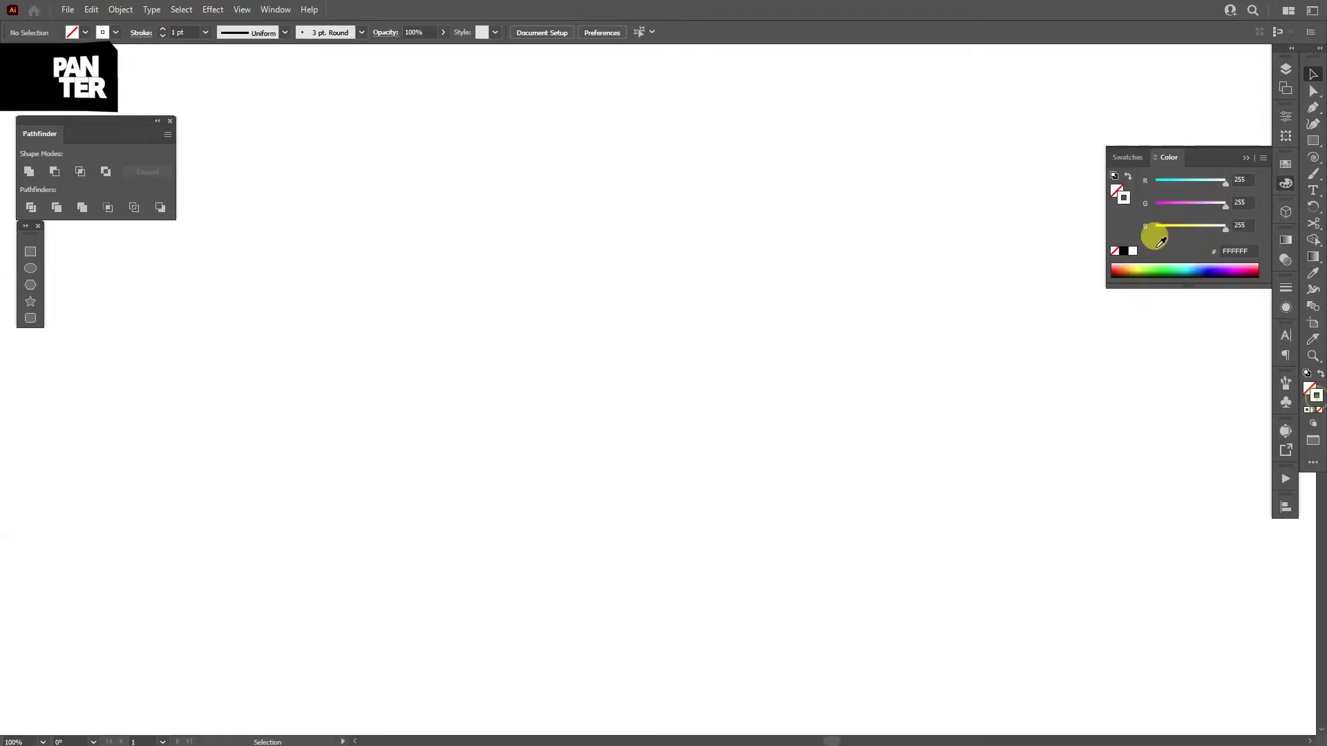
left_click(1123, 251)
left_click(1247, 157)
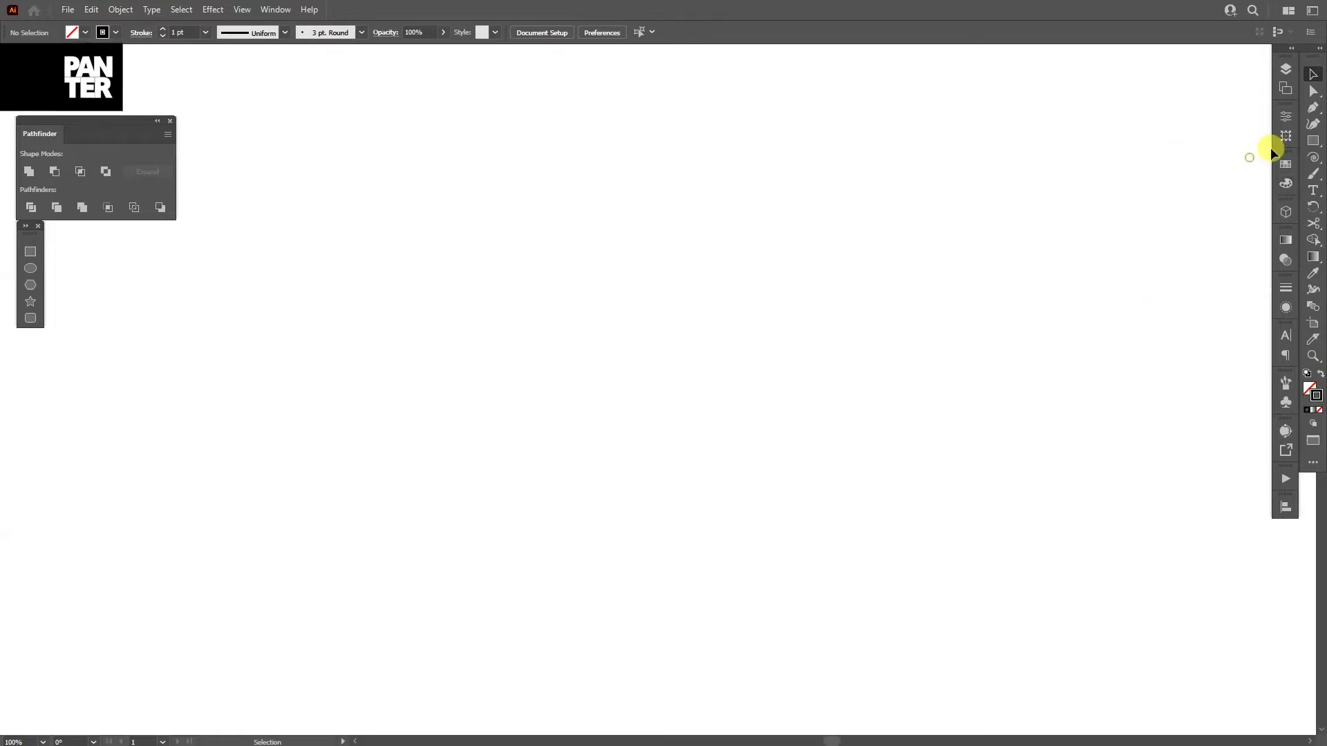
Step: Draw a square about 370 px wide from its centre in the middle of the canvas
left_click(1313, 141)
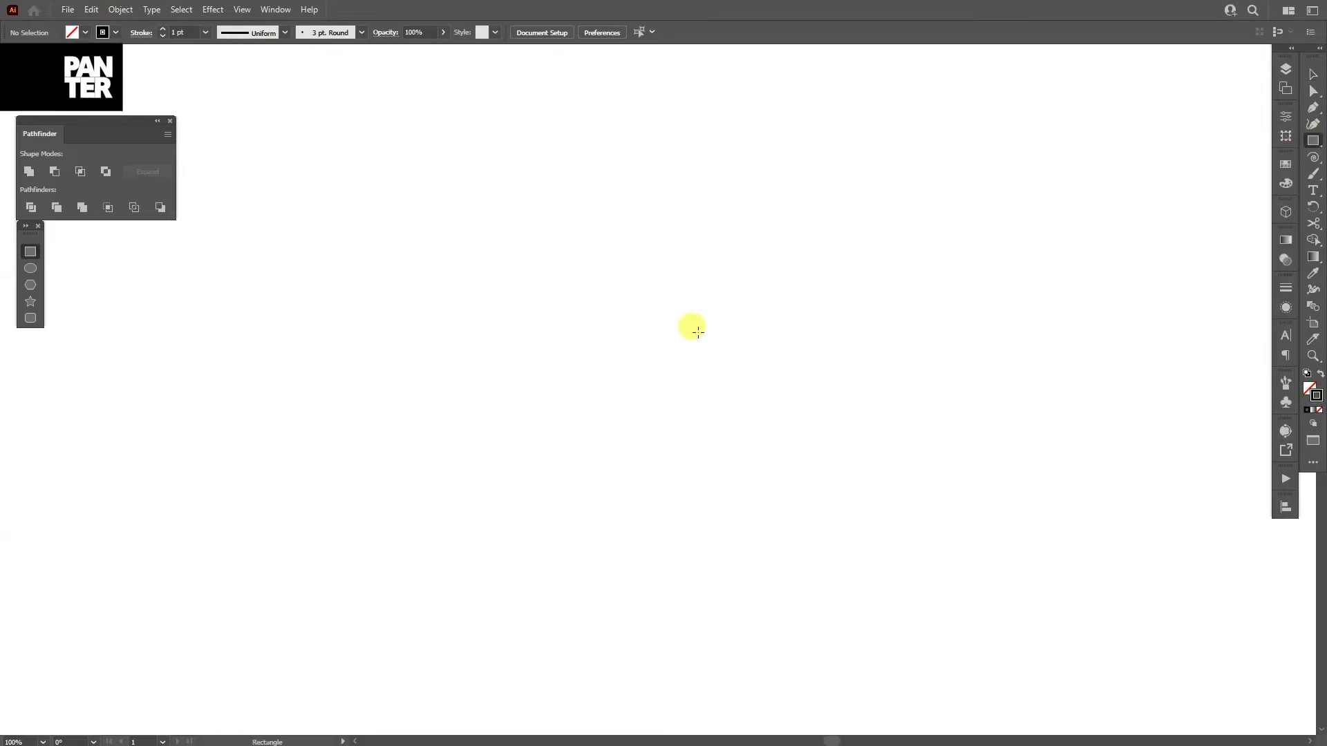
left_click_drag(594, 327, 774, 414)
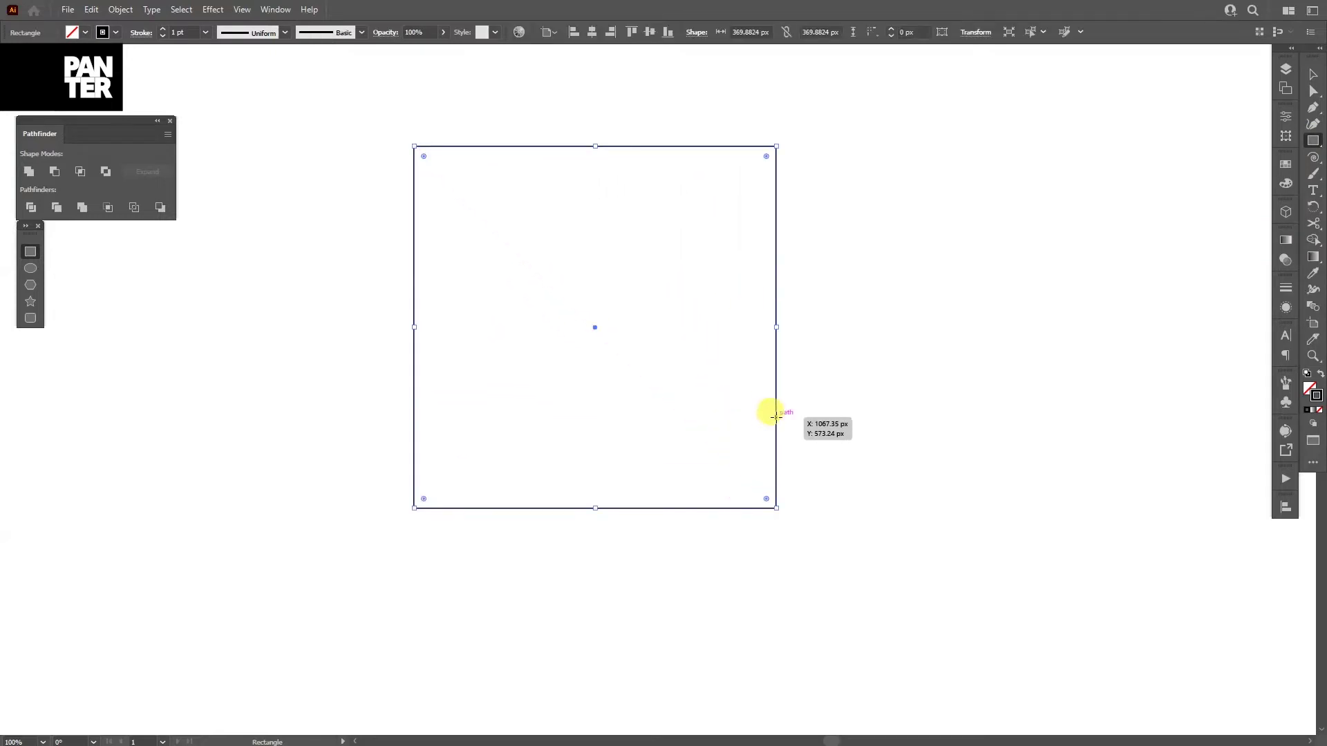
key("v")
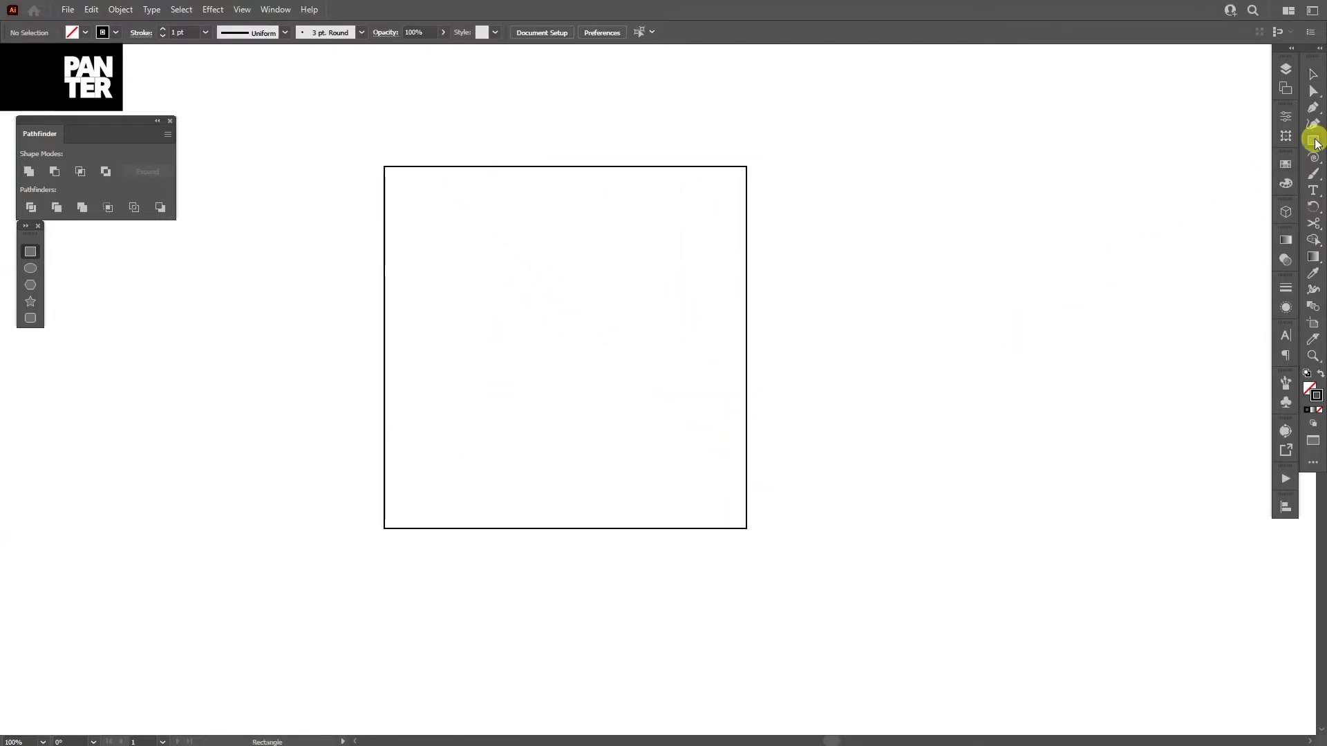
Step: Draw a circle about 829 px wide centred on the midpoint of the square's bottom edge, passing through its two top corners
left_click_drag(1315, 141, 1233, 157)
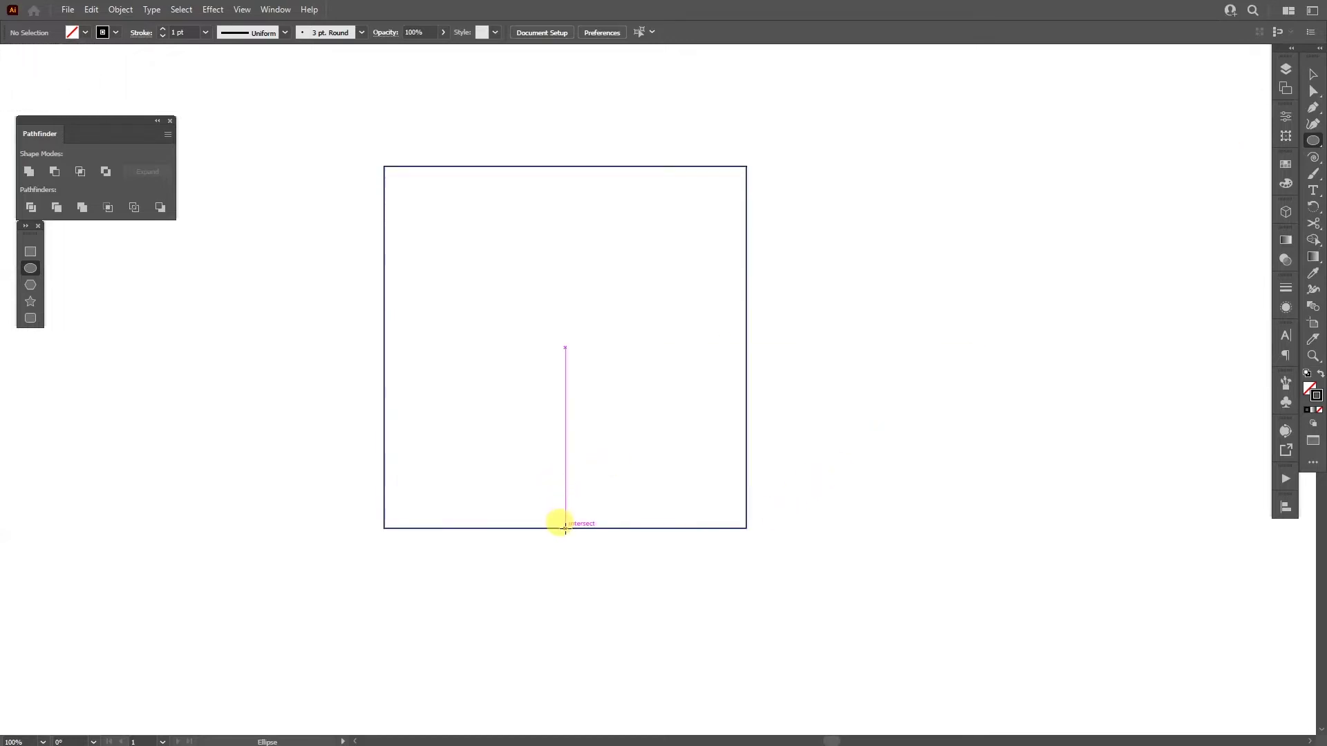
left_click_drag(566, 529, 823, 118)
scroll(746, 166, "up", 5)
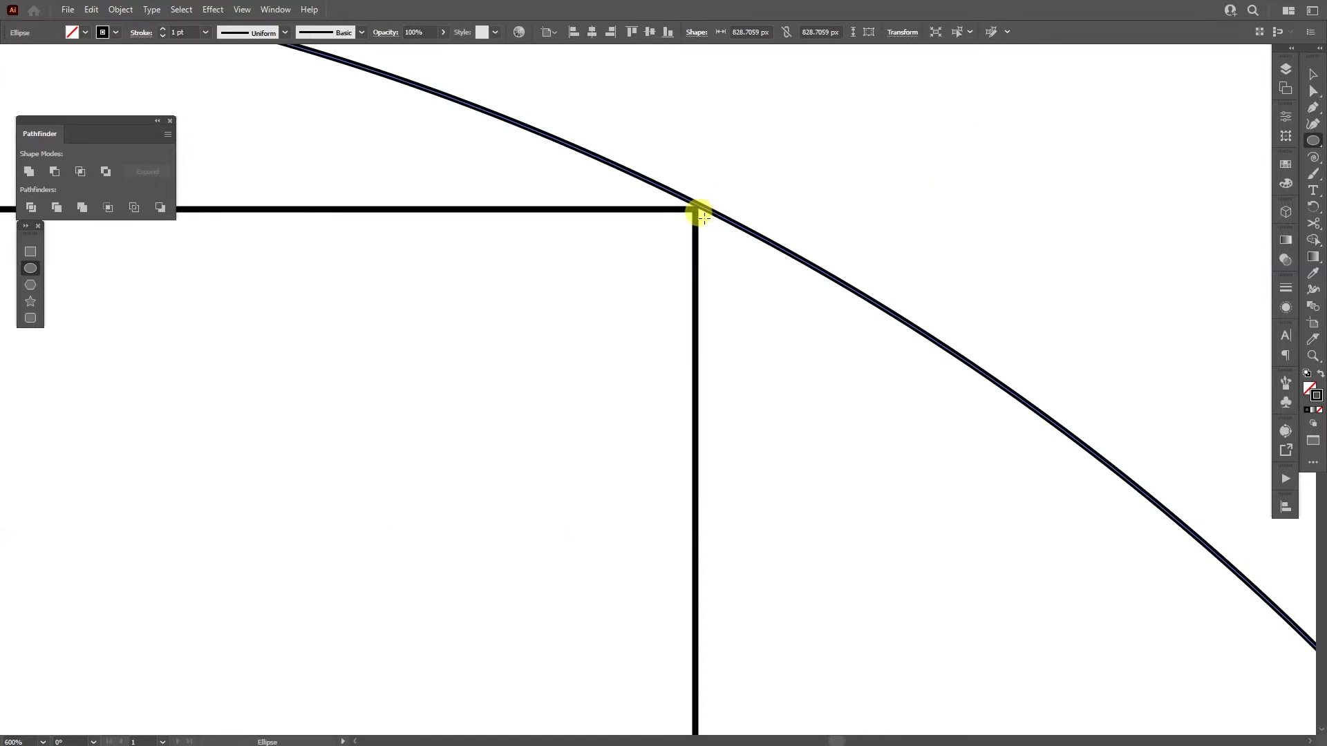
scroll(693, 208, "down", 3)
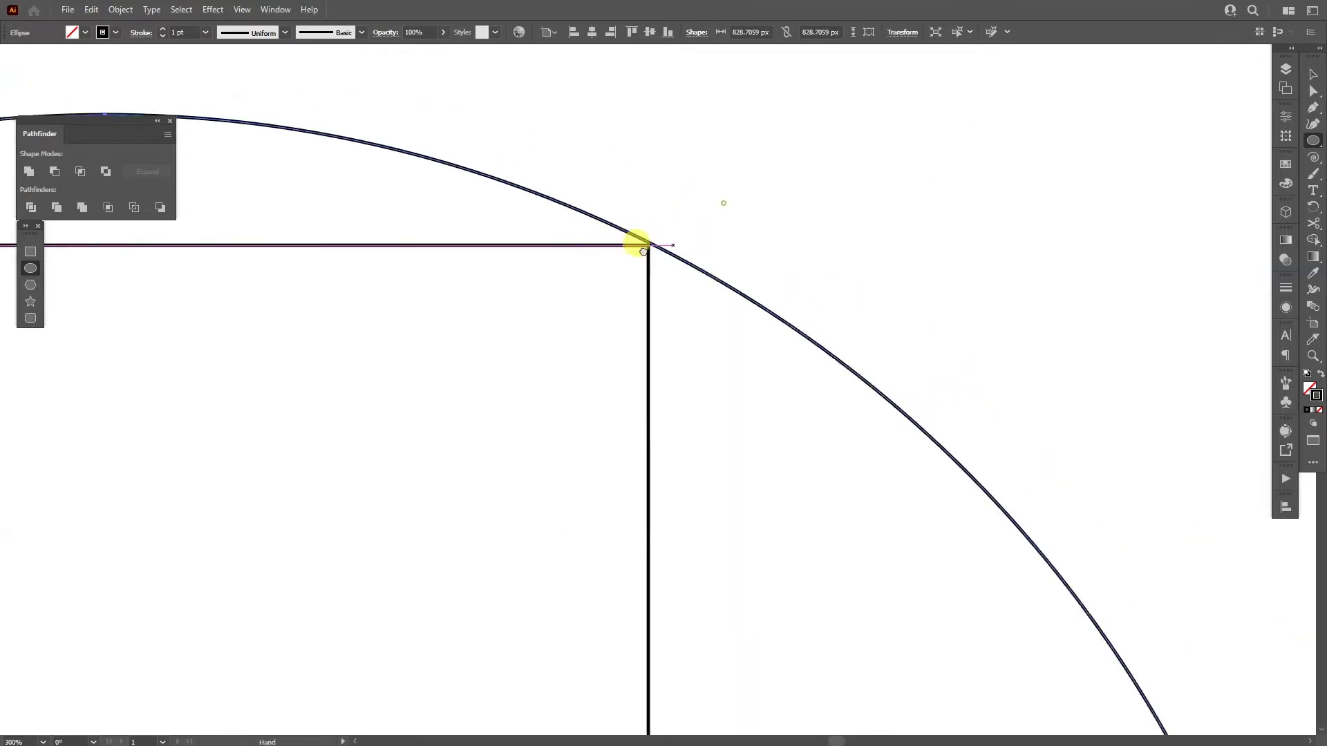
left_click_drag(880, 205, 820, 216)
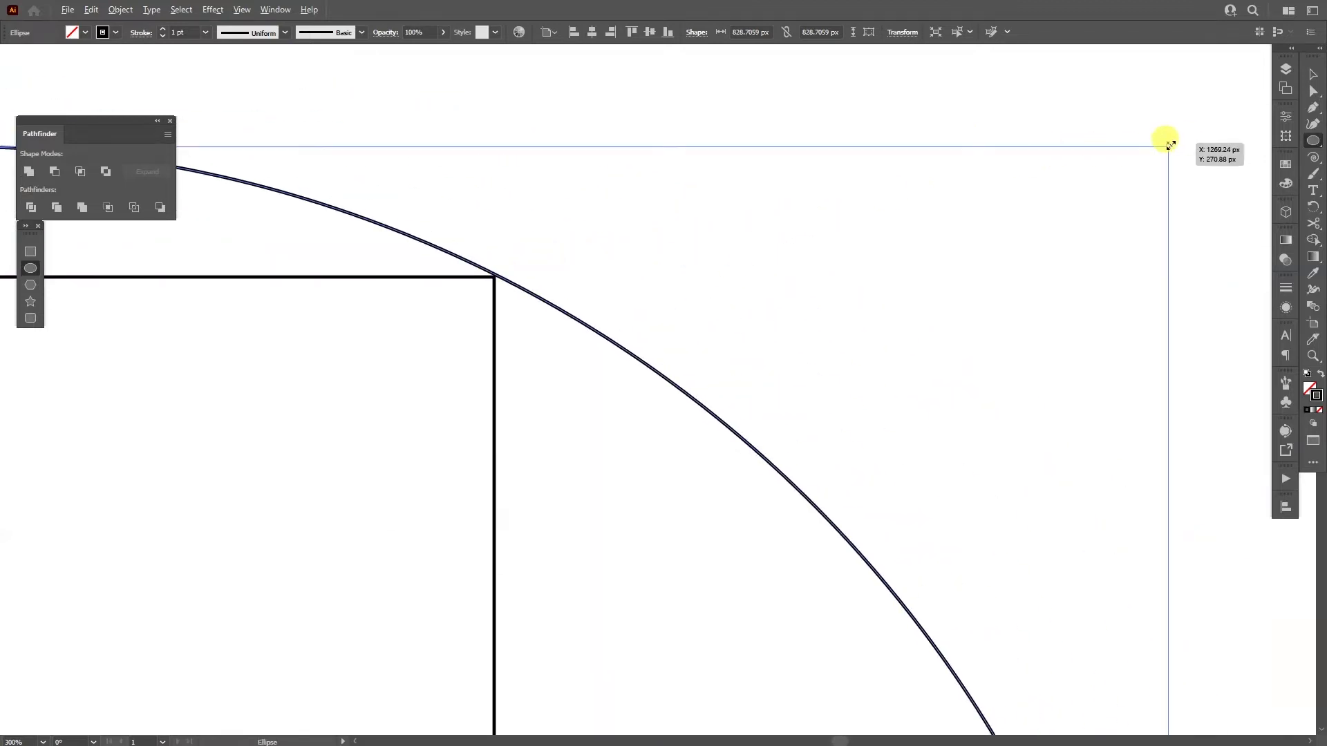
left_click_drag(1168, 145, 1167, 146)
key("v")
left_click(972, 269)
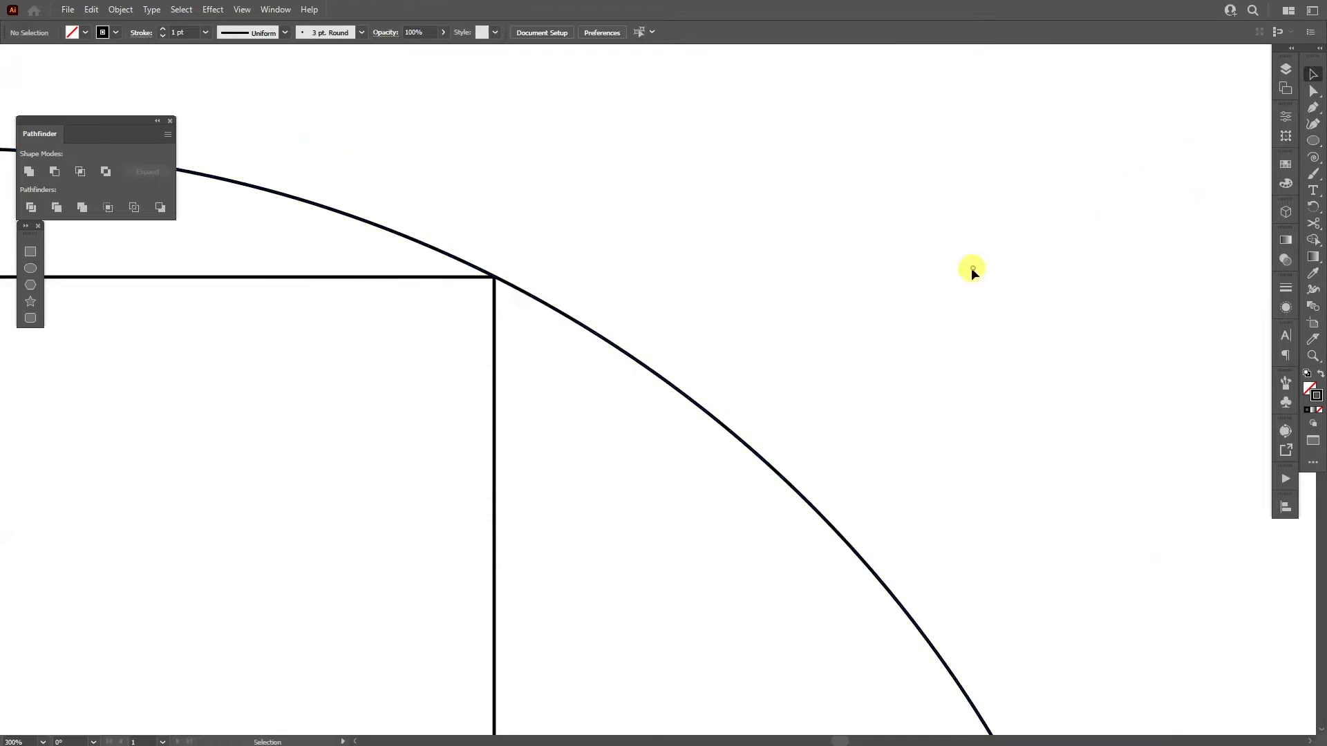
Step: Duplicate the square against its right side, scale the copy to about 229 px to reach the circle's extent, and align their top edges
left_click_drag(685, 373, 622, 393)
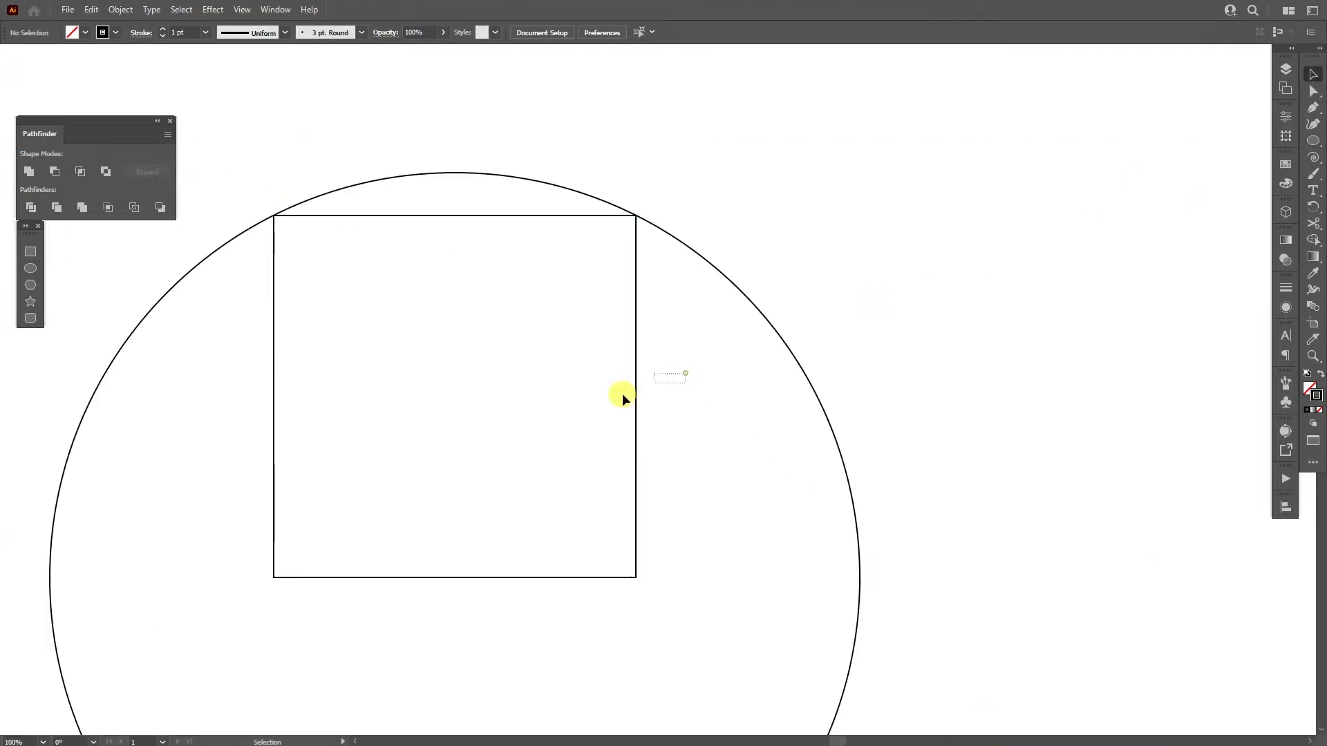
left_click(635, 386)
scroll(670, 379, "up", 2)
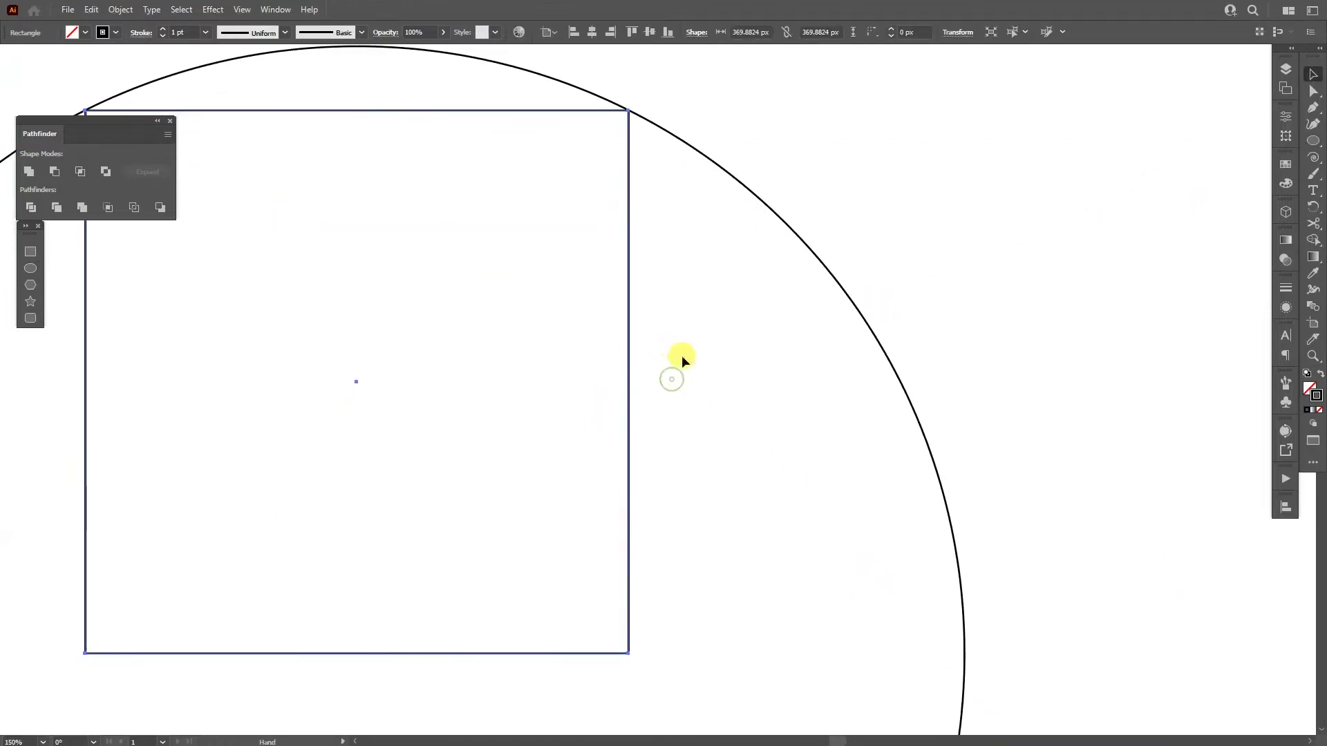
scroll(681, 355, "down", 2)
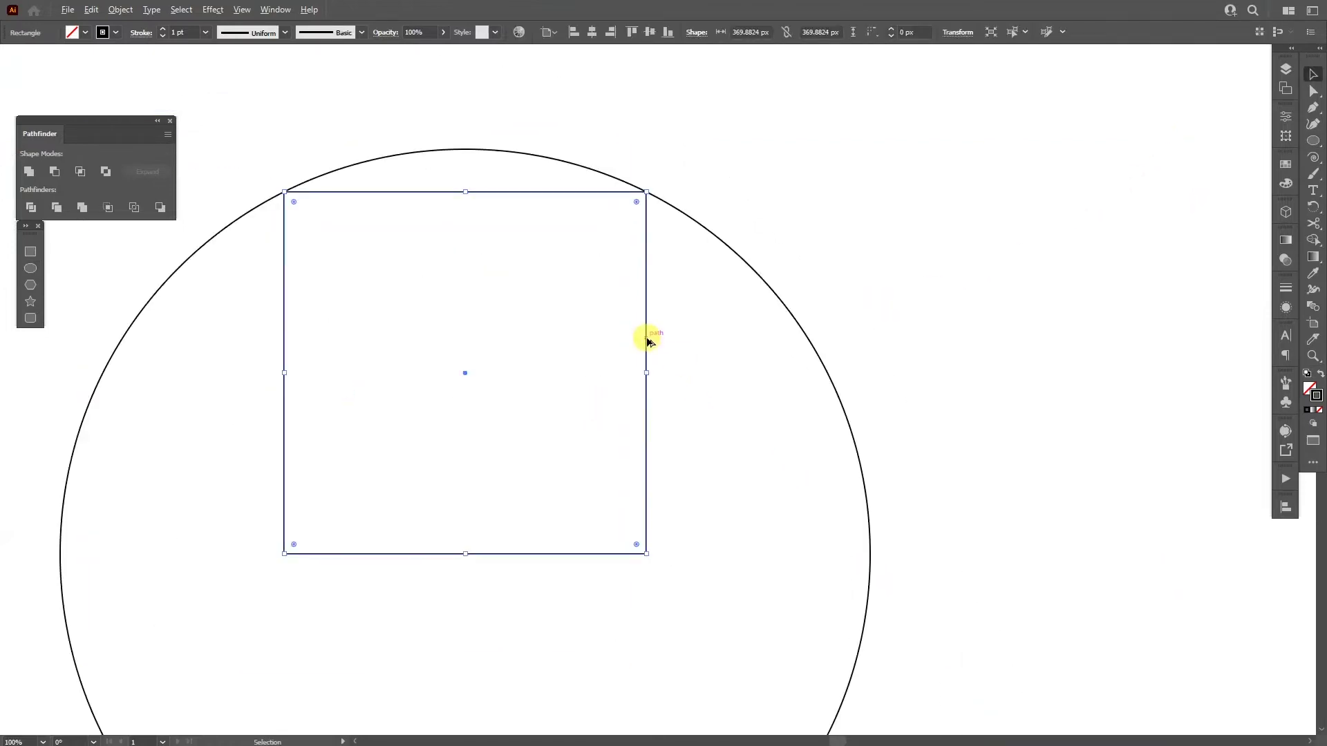
left_click_drag(652, 342, 1010, 343)
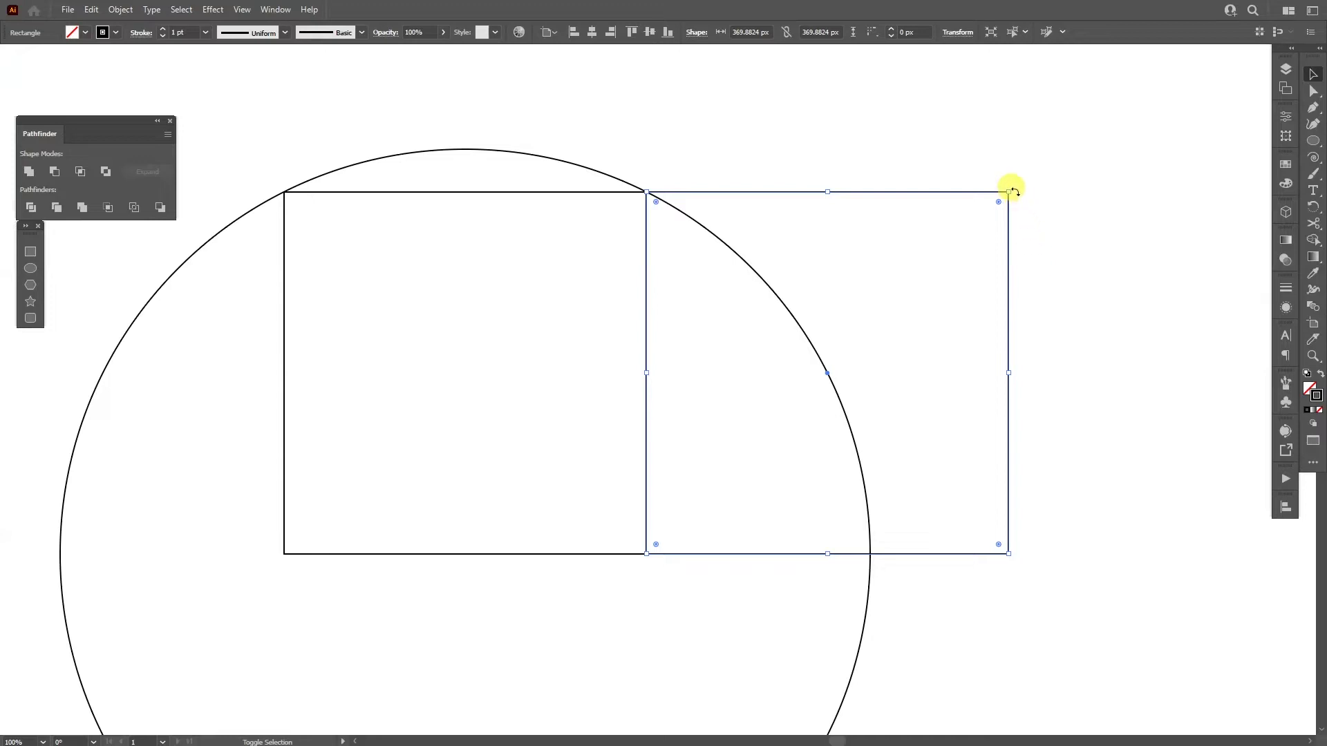
left_click_drag(1010, 192, 870, 307)
left_click_drag(682, 329, 698, 192)
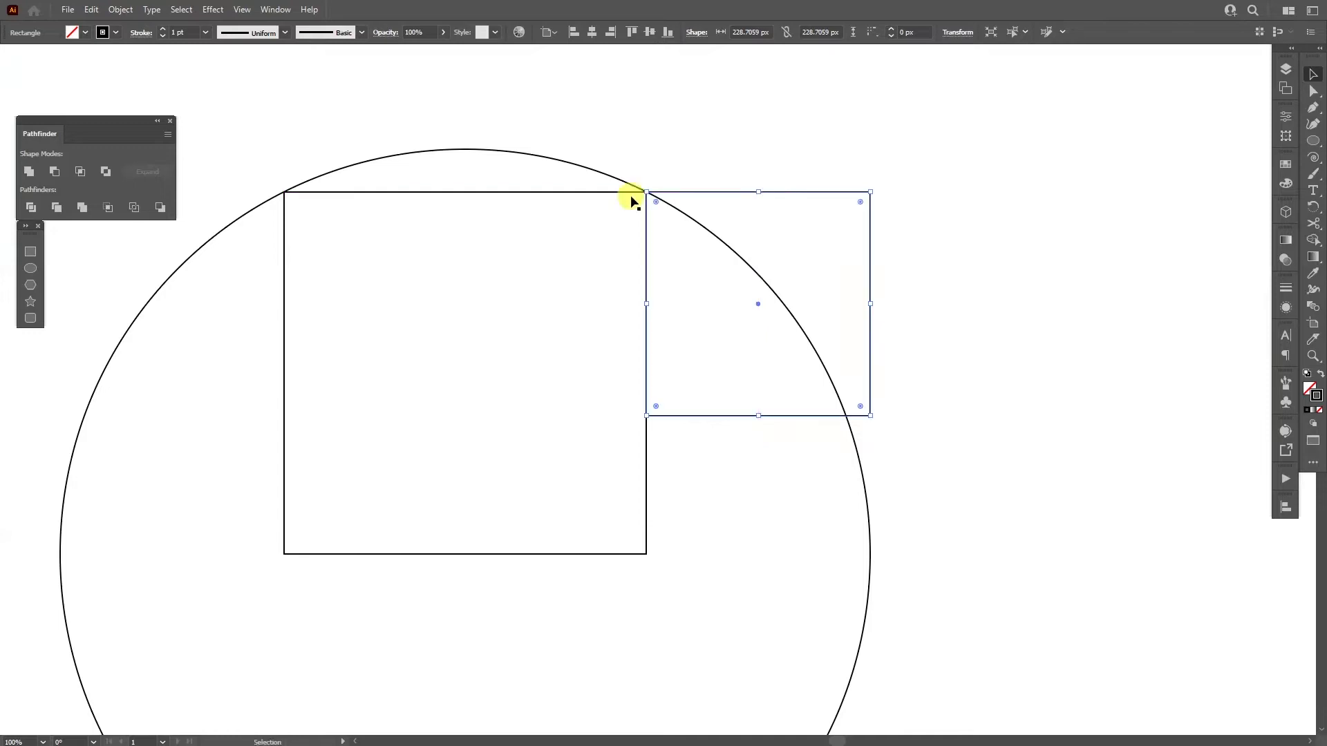
Step: Delete the construction circle and add a third square of about 141 px below the second one, flush with its right edge
left_click(574, 172)
key("Delete")
left_click(810, 215)
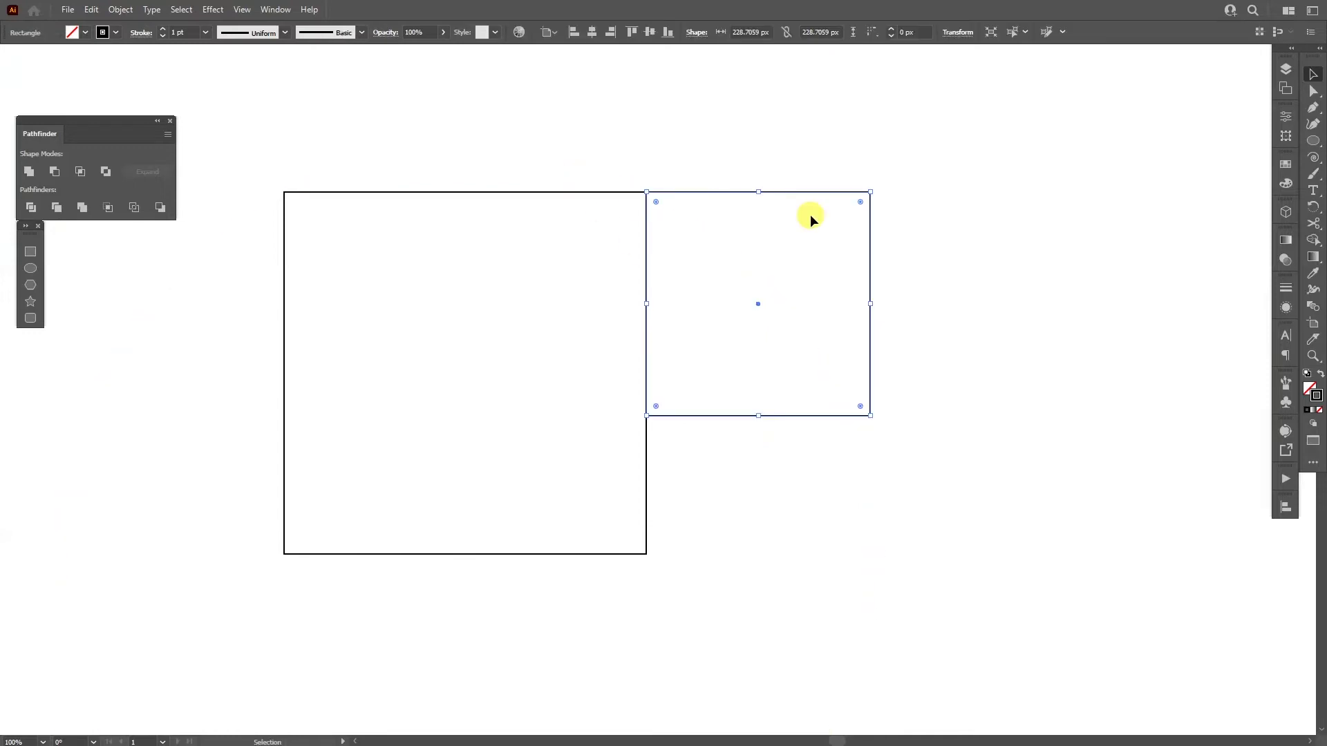
left_click_drag(807, 191, 805, 417)
left_click_drag(646, 639, 686, 553)
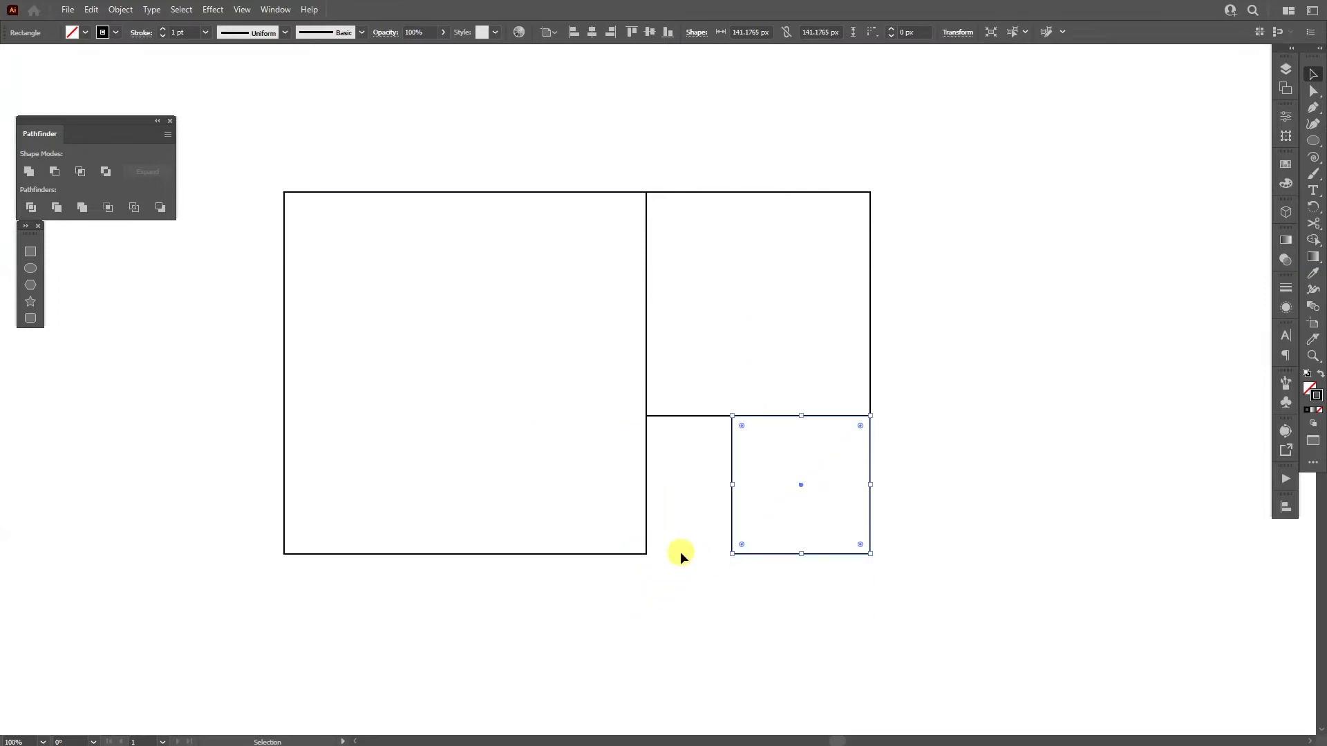
Step: Fill the remaining gap with three progressively smaller square copies, each scaled to continue the golden ratio grid inward
left_click_drag(779, 551, 693, 552)
left_click_drag(785, 417, 710, 417)
left_click_drag(732, 502, 698, 468)
left_click_drag(699, 433, 732, 433)
left_click_drag(679, 468, 698, 449)
left_click(952, 485)
left_click_drag(894, 519, 985, 517)
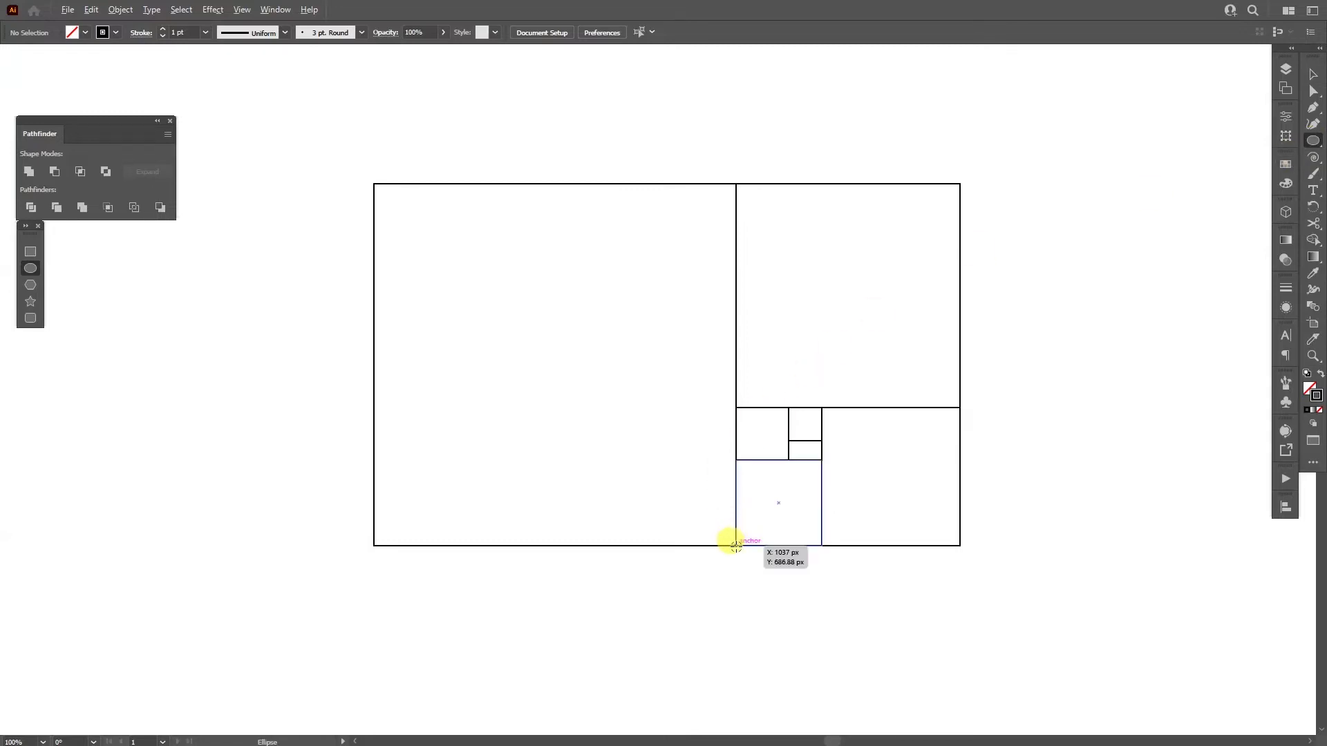
Step: Draw a circle centred on the largest square's bottom-right corner and delete its right and bottom anchor points, leaving a quarter arc
mouse_move(735, 545)
left_mouse_down()
mouse_move(755, 200)
mouse_move(737, 184)
left_mouse_up()
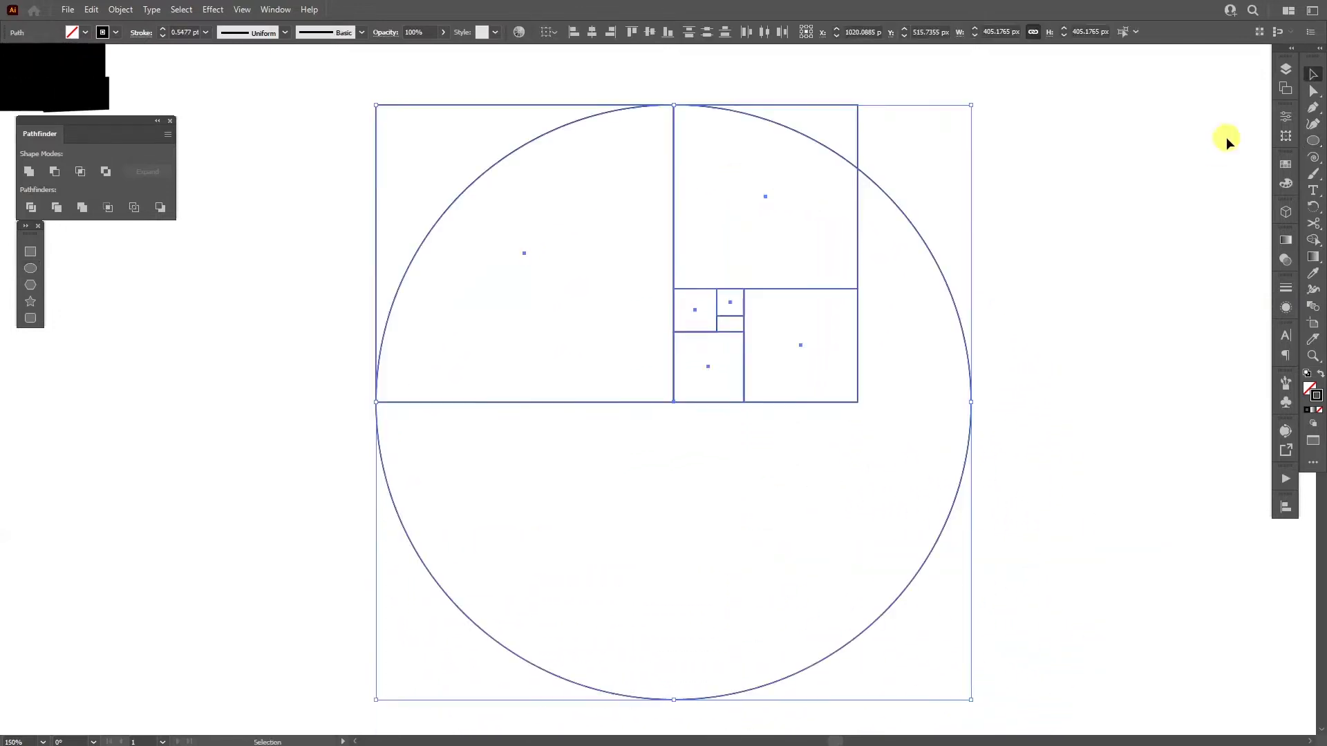
left_click(1313, 90)
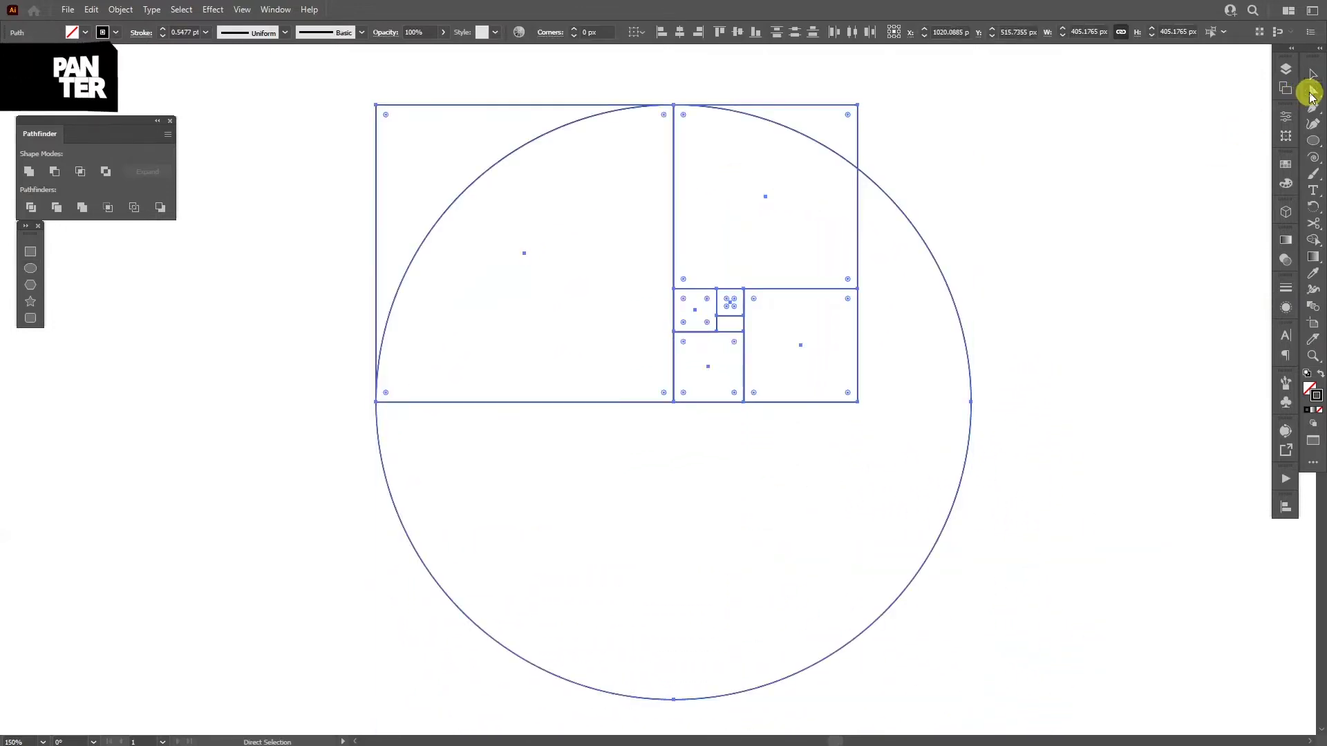
left_click_drag(1000, 409, 953, 444)
key("Delete")
left_click_drag(747, 590, 655, 716)
key("Delete")
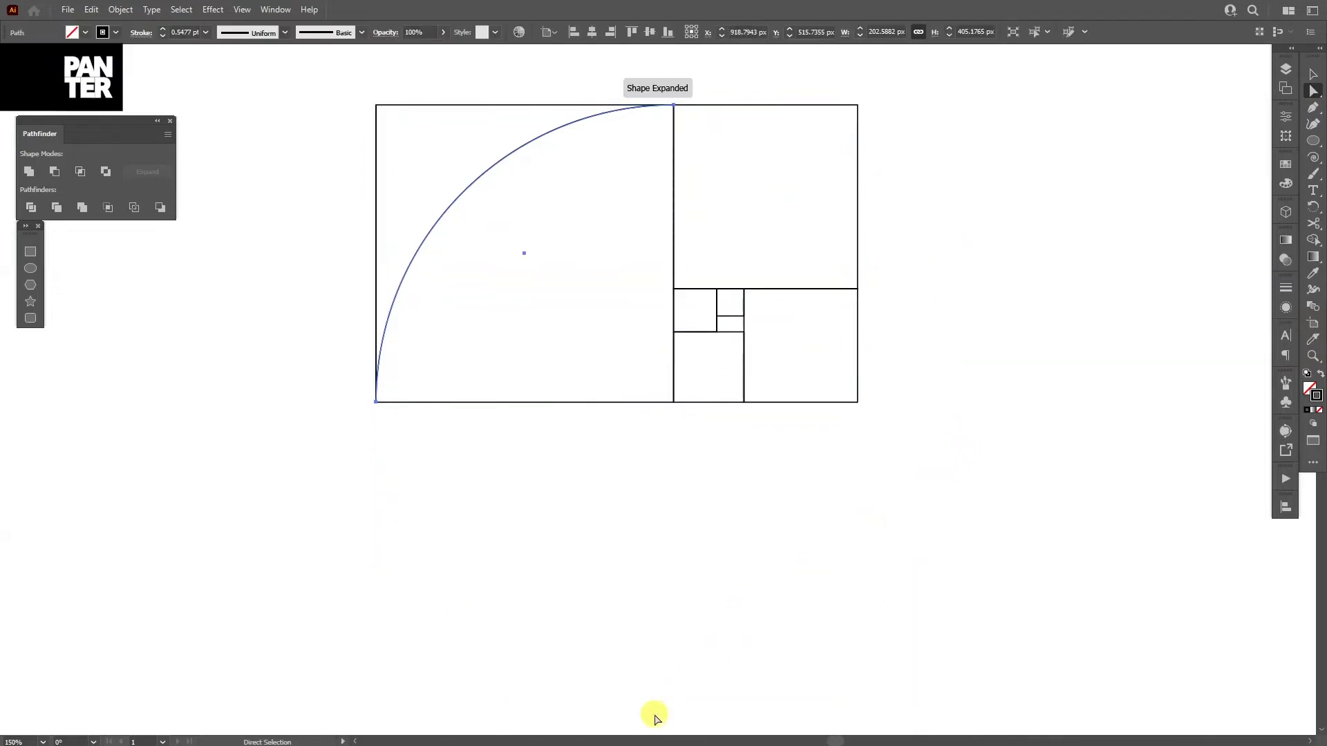
Step: Duplicate the quarter arc into the second square, scale it to fit at about 125 px, and turn it to continue the spiral
left_click_drag(454, 300, 456, 429)
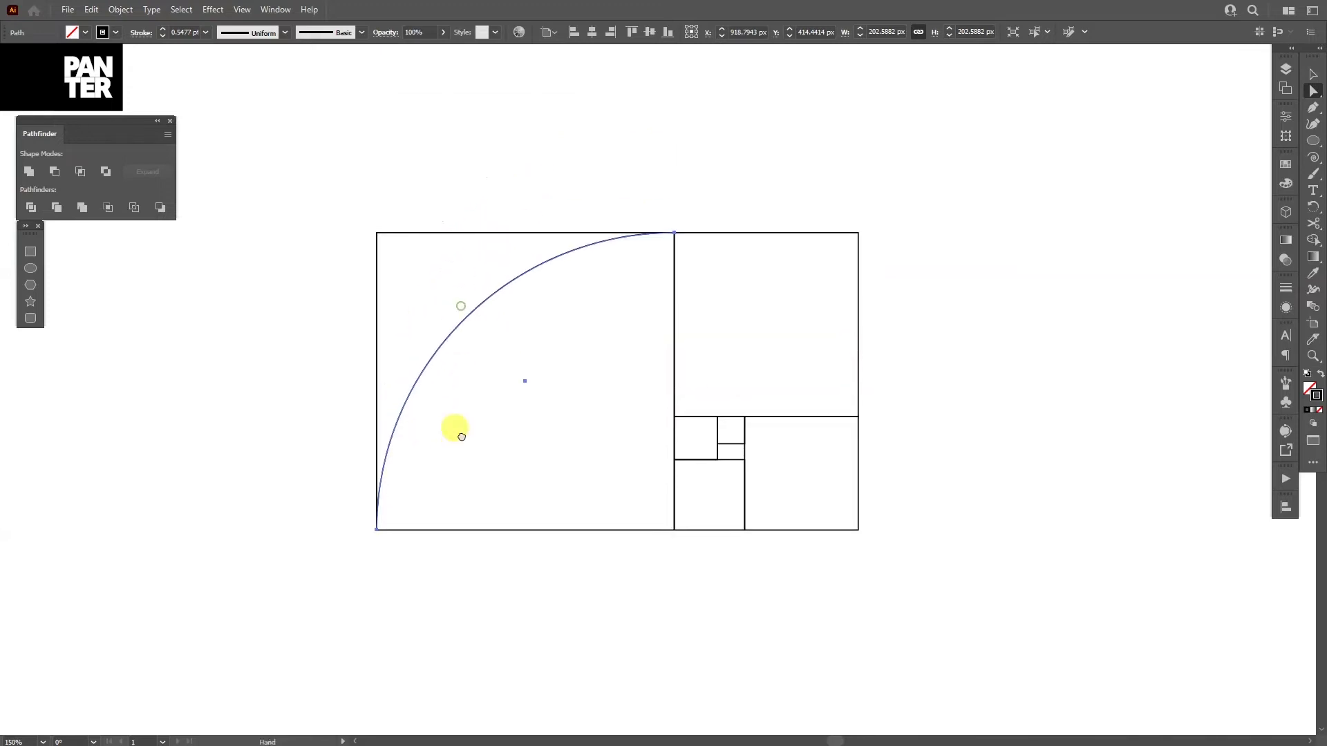
scroll(584, 322, "up", 1)
left_click_drag(583, 322, 530, 322)
key("v")
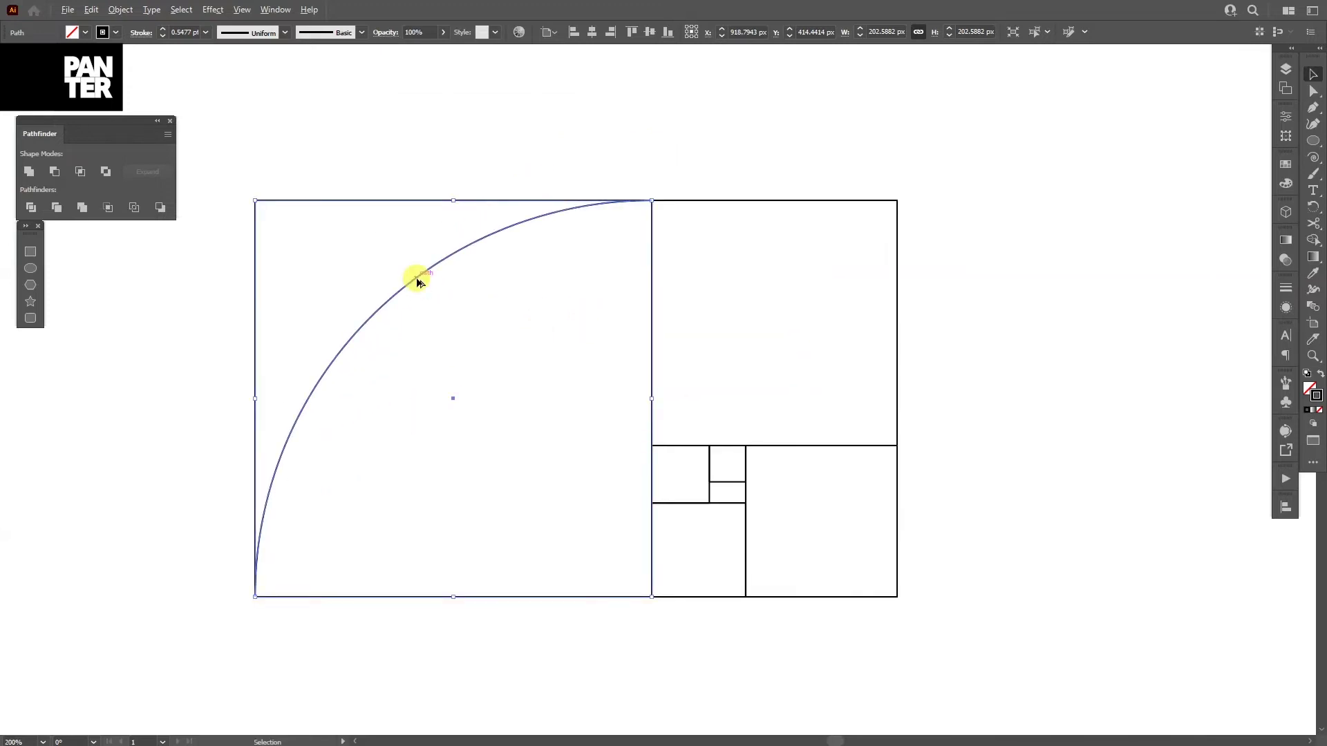
left_click_drag(417, 282, 663, 313)
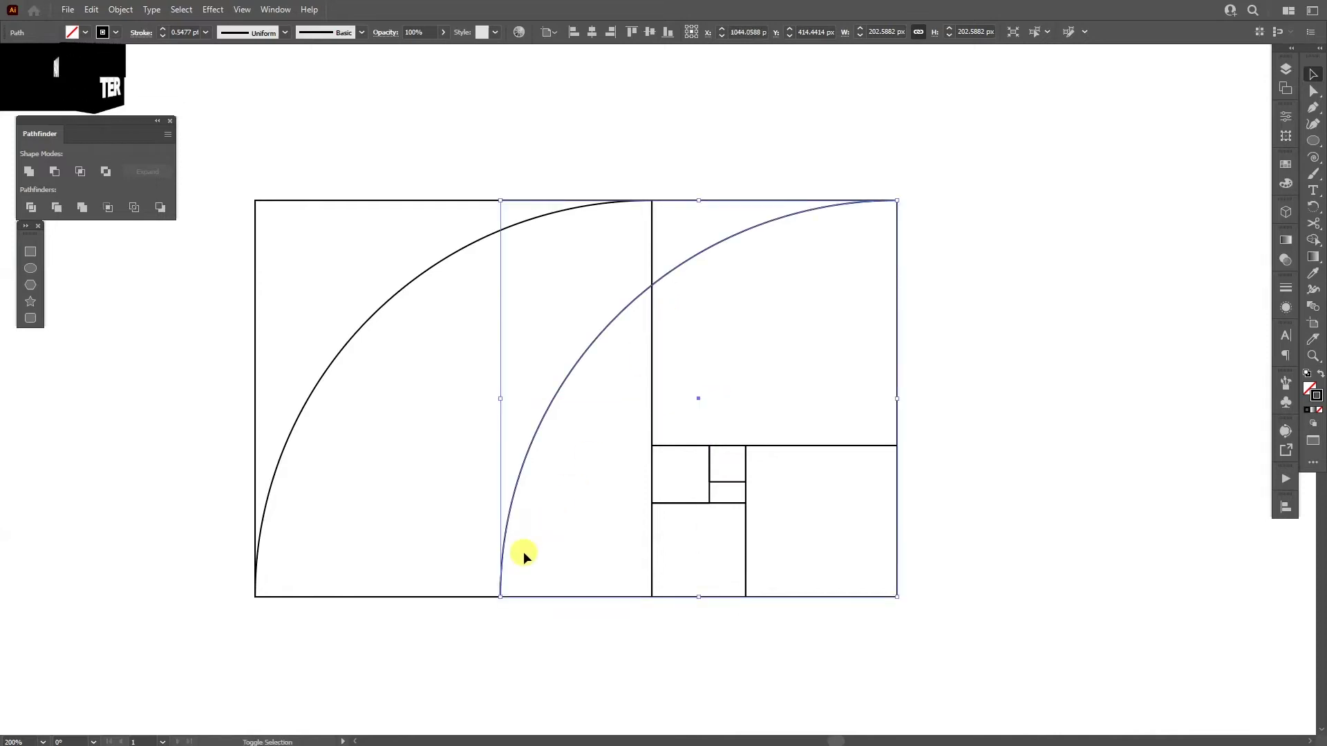
left_click_drag(502, 593, 653, 565)
scroll(754, 275, "up", 1)
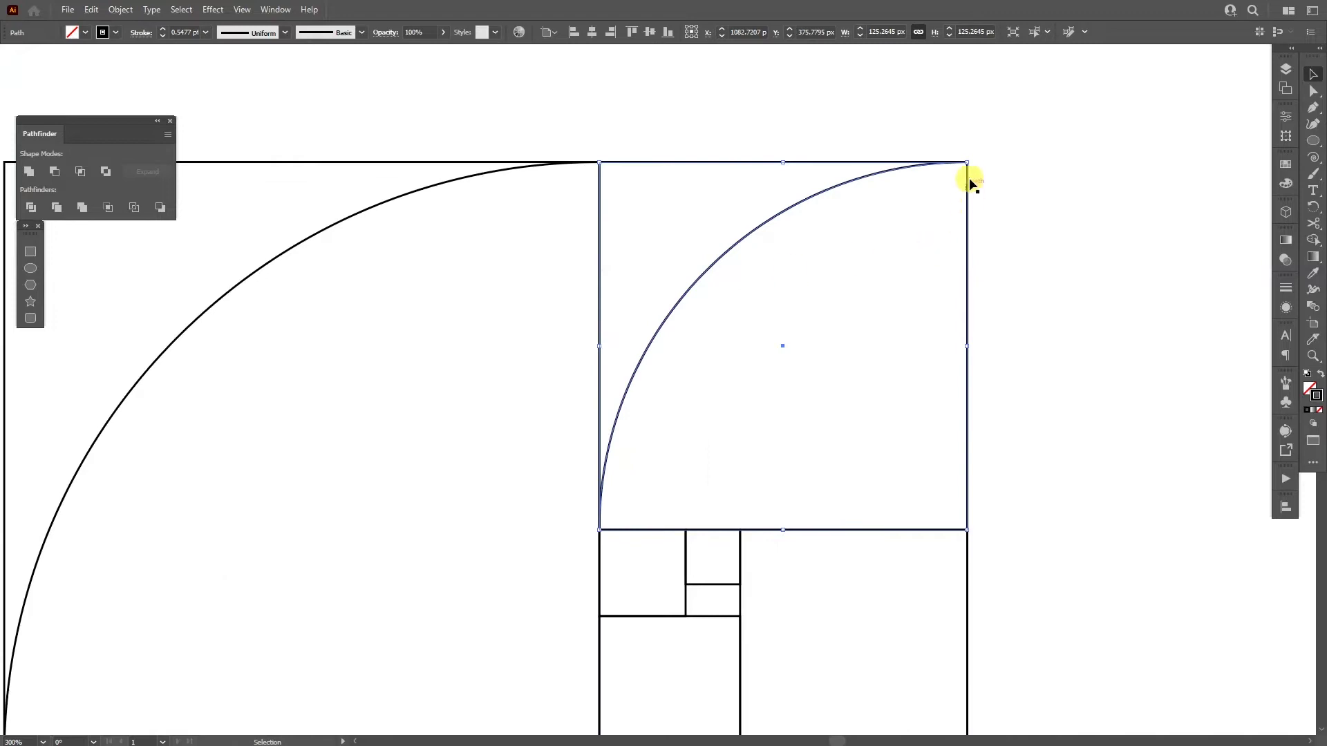
left_click_drag(972, 158, 992, 483)
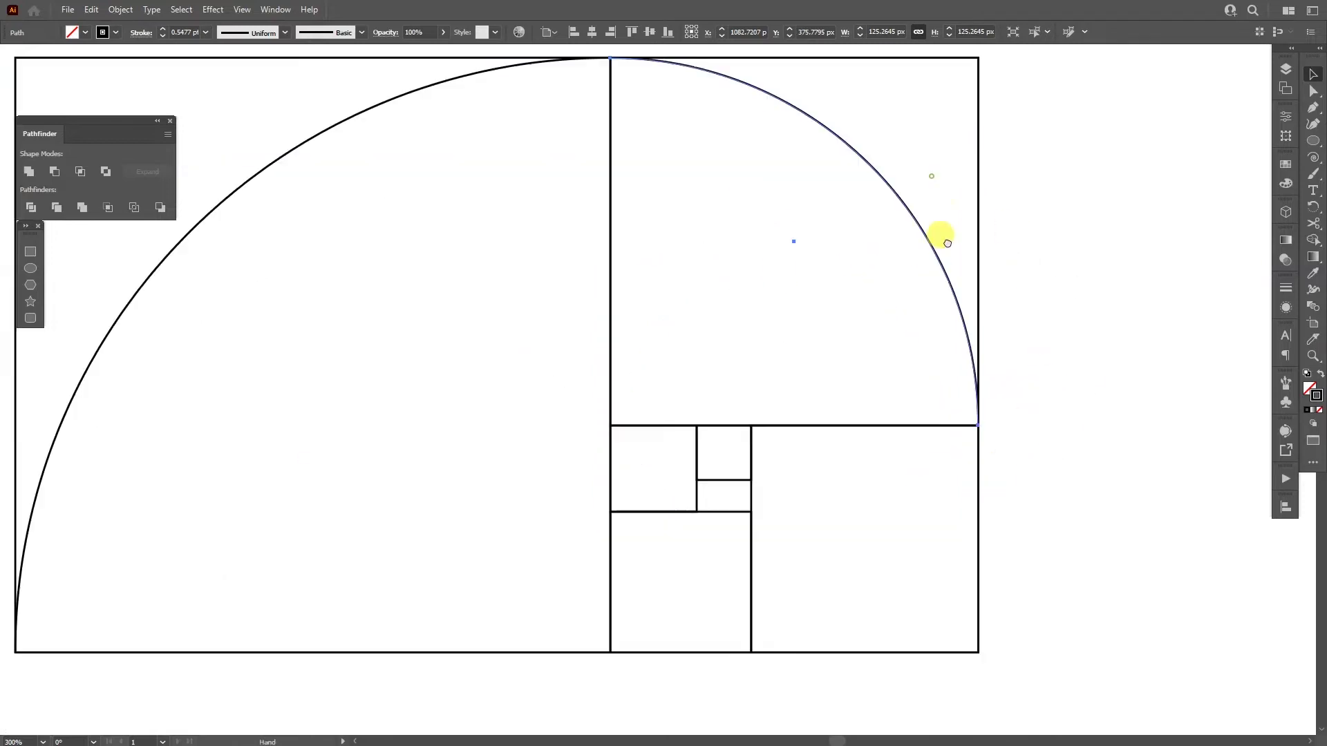
Step: Copy, scale and rotate the quarter arc into each of the four smaller squares to continue the spiral inward
left_click_drag(939, 237, 954, 600)
left_click_drag(756, 665, 615, 665)
left_click_drag(843, 437, 757, 524)
left_click_drag(642, 603, 642, 515)
left_click_drag(757, 579, 702, 525)
left_click_drag(663, 449, 750, 450)
left_click_drag(766, 430, 859, 450)
left_click(844, 506)
Step: Draw a circle about 405 px wide centred on the largest square's bottom-right corner and send it to the back
scroll(855, 481, "down", 1)
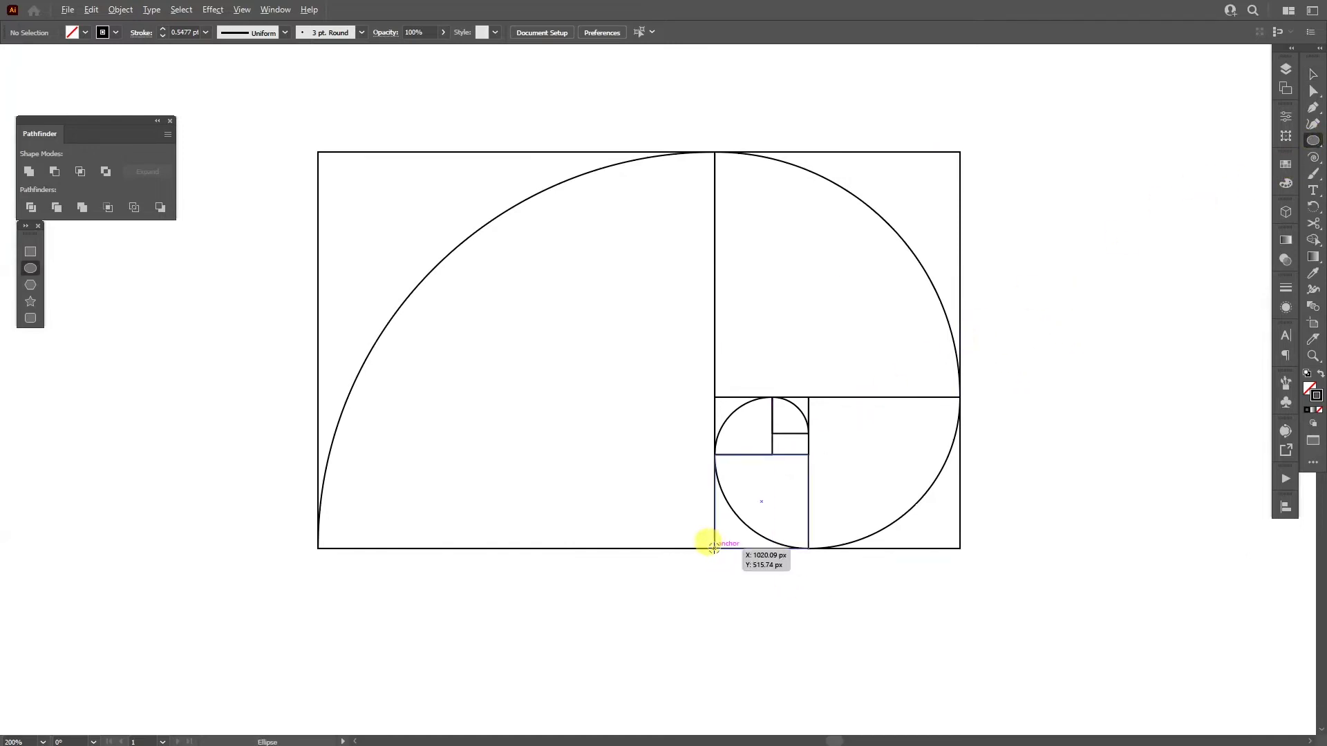
left_click_drag(713, 547, 722, 141)
key("v")
right_click(987, 269)
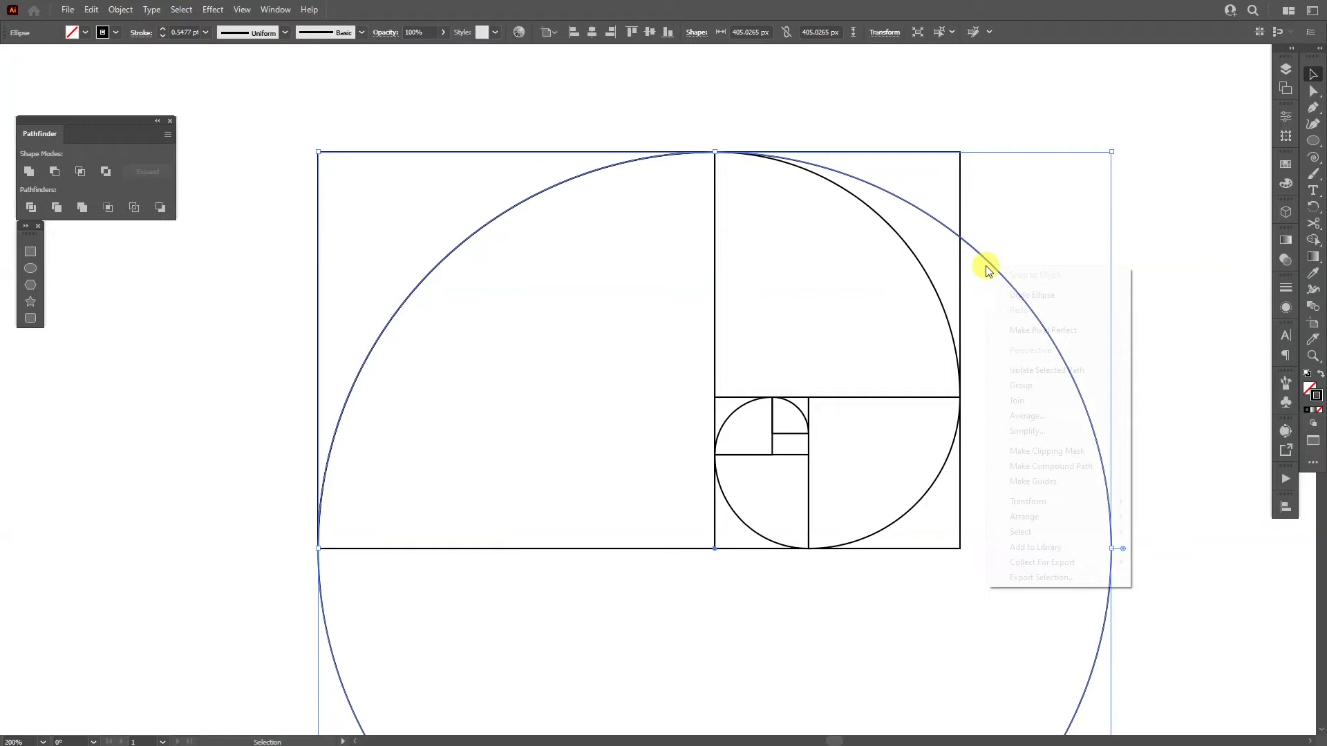
mouse_move(1016, 517)
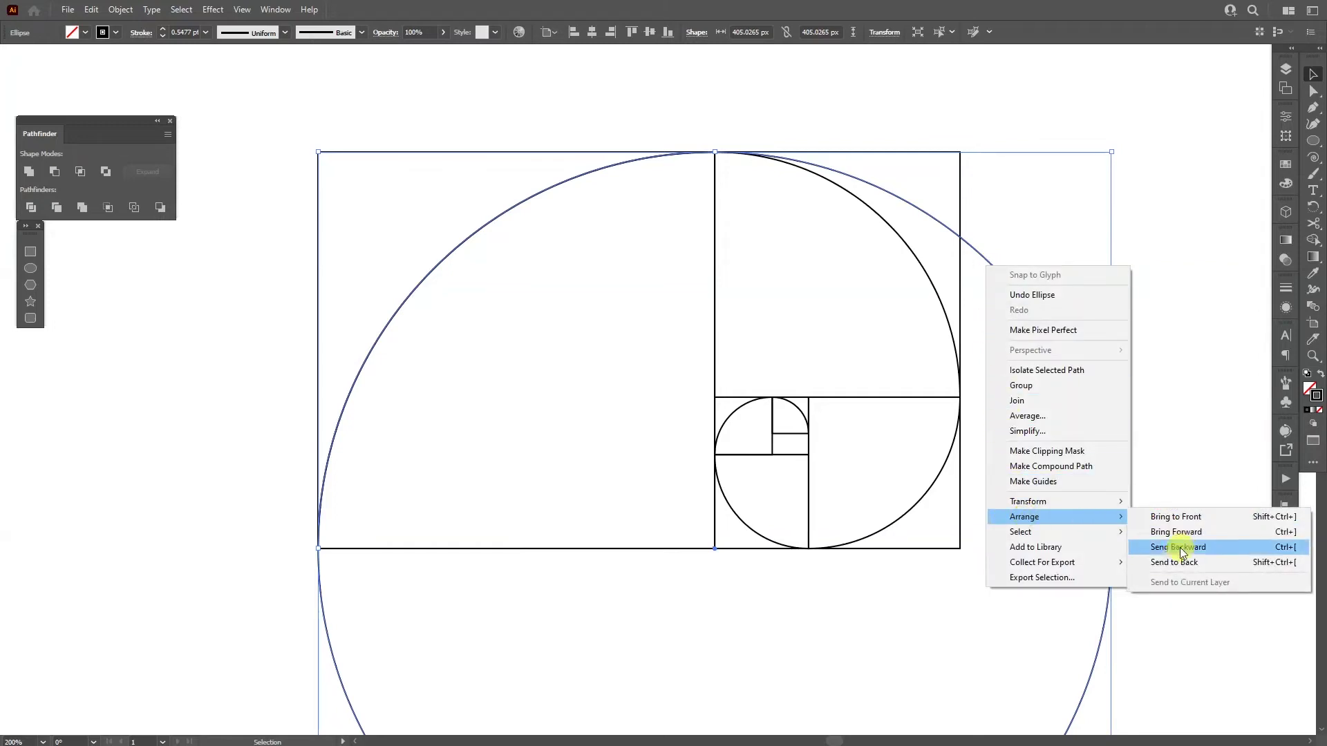
left_click(1180, 565)
Step: Delete all the construction squares, keeping only the spiral arcs and the large circle
left_click(952, 532)
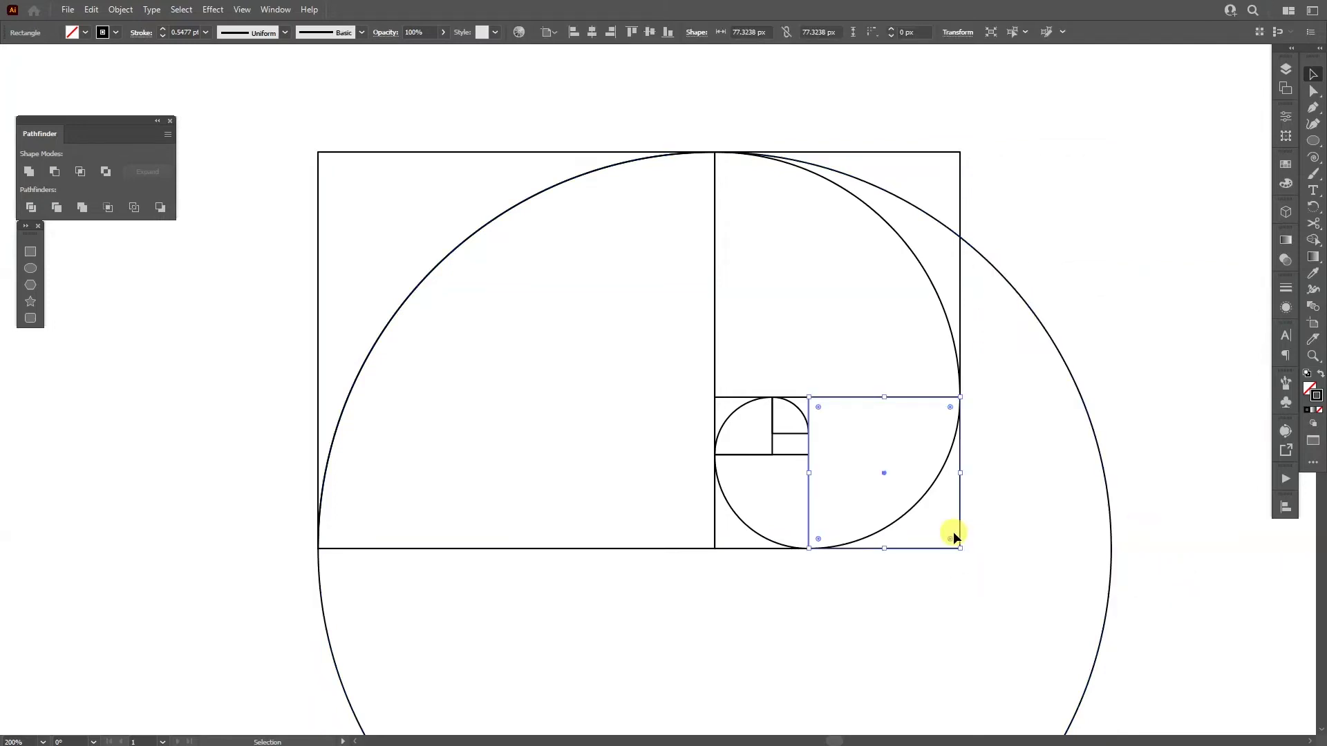
key("Delete")
left_click(749, 548)
key("Delete")
left_click(715, 547)
key("Delete")
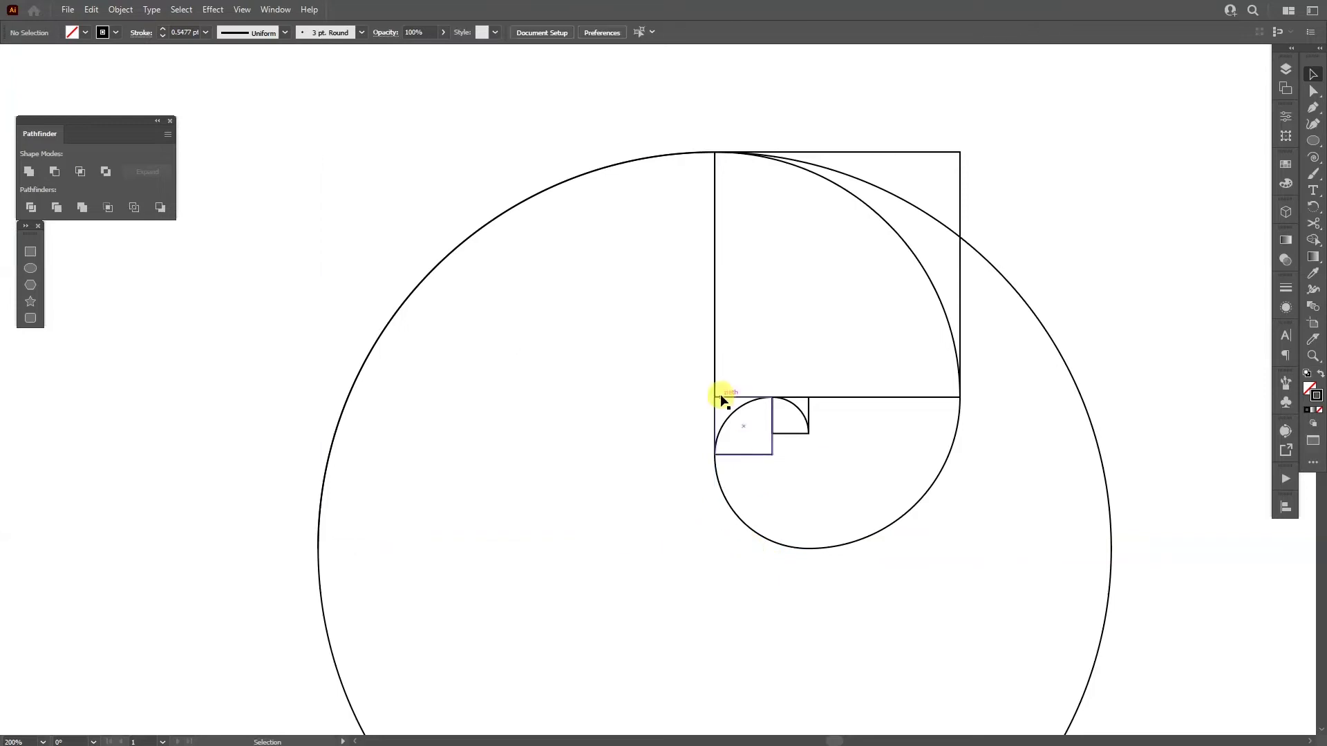
left_click(718, 397)
key("Delete")
left_click(808, 398)
key("Delete")
left_click(825, 398)
key("Delete")
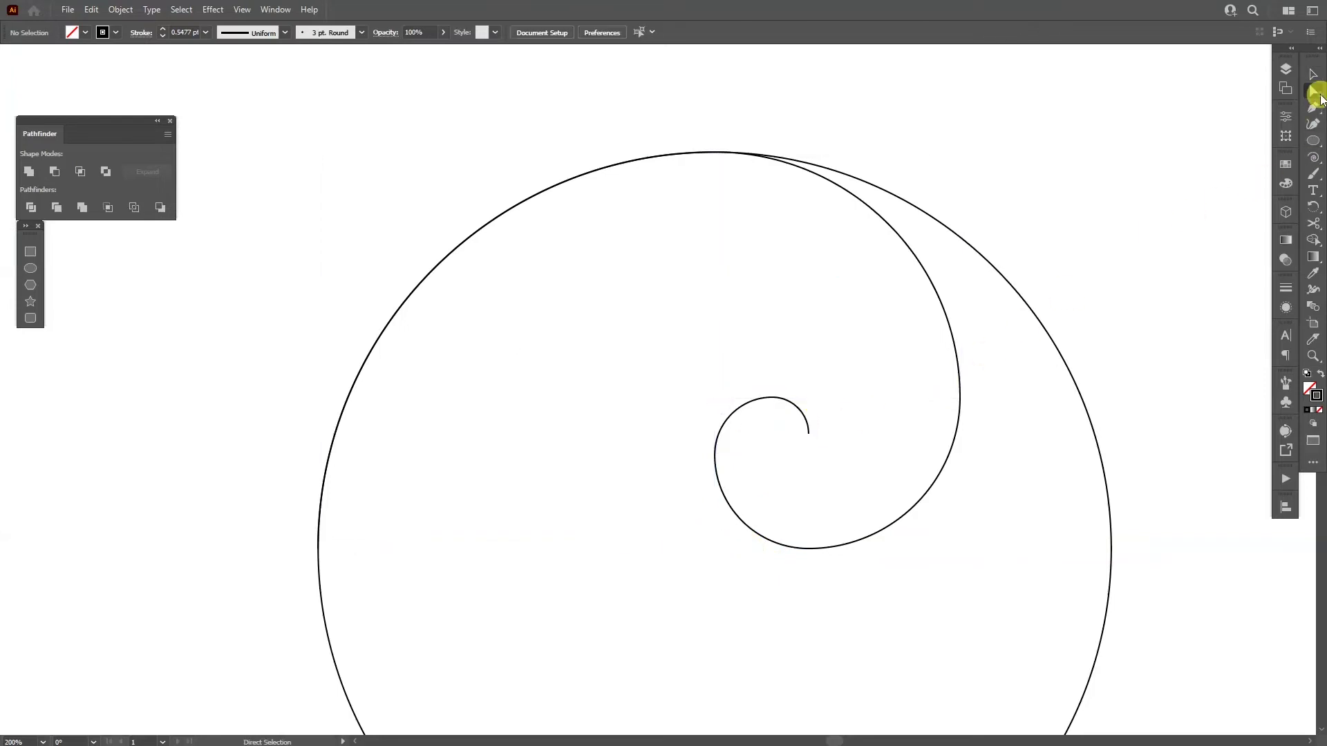
scroll(819, 400, "up", 1)
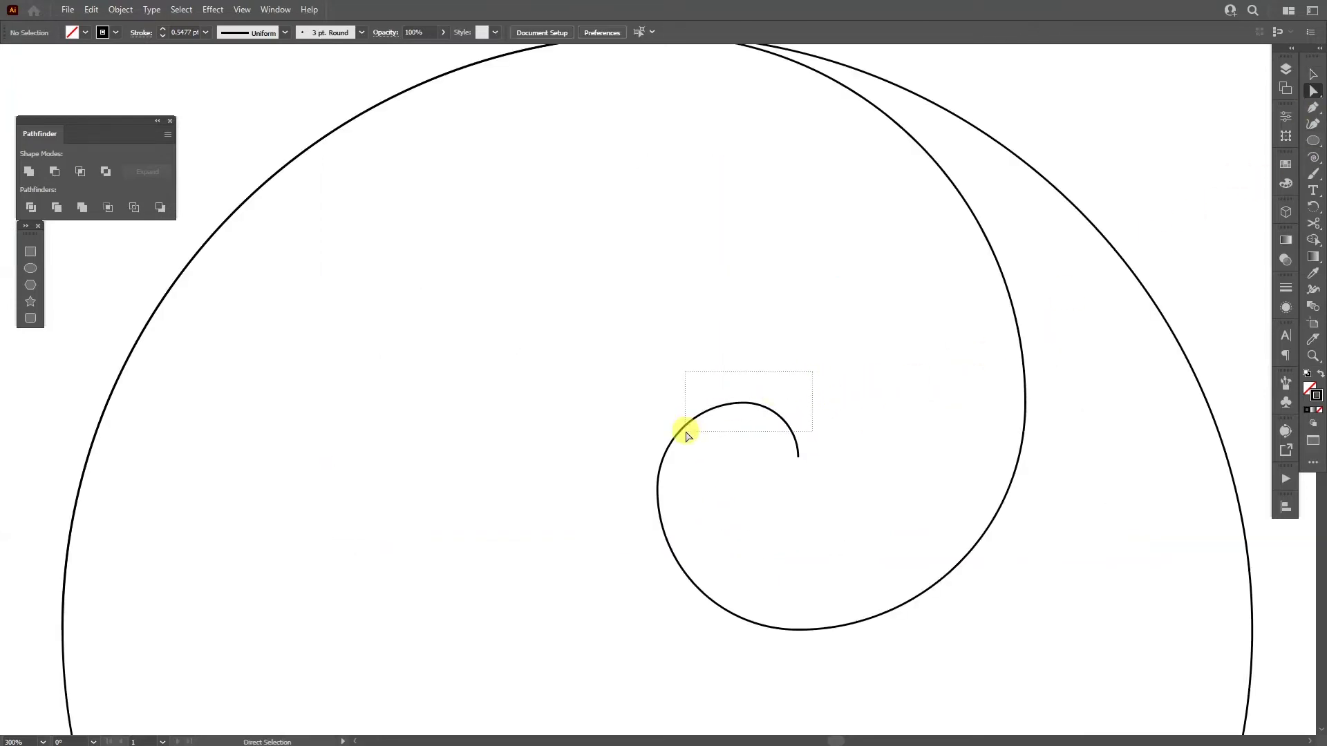
left_click_drag(686, 432, 684, 433)
scroll(746, 409, "up", 1)
left_click(764, 437)
left_click_drag(781, 414, 874, 388)
key("ctrl+z")
key("ctrl+z")
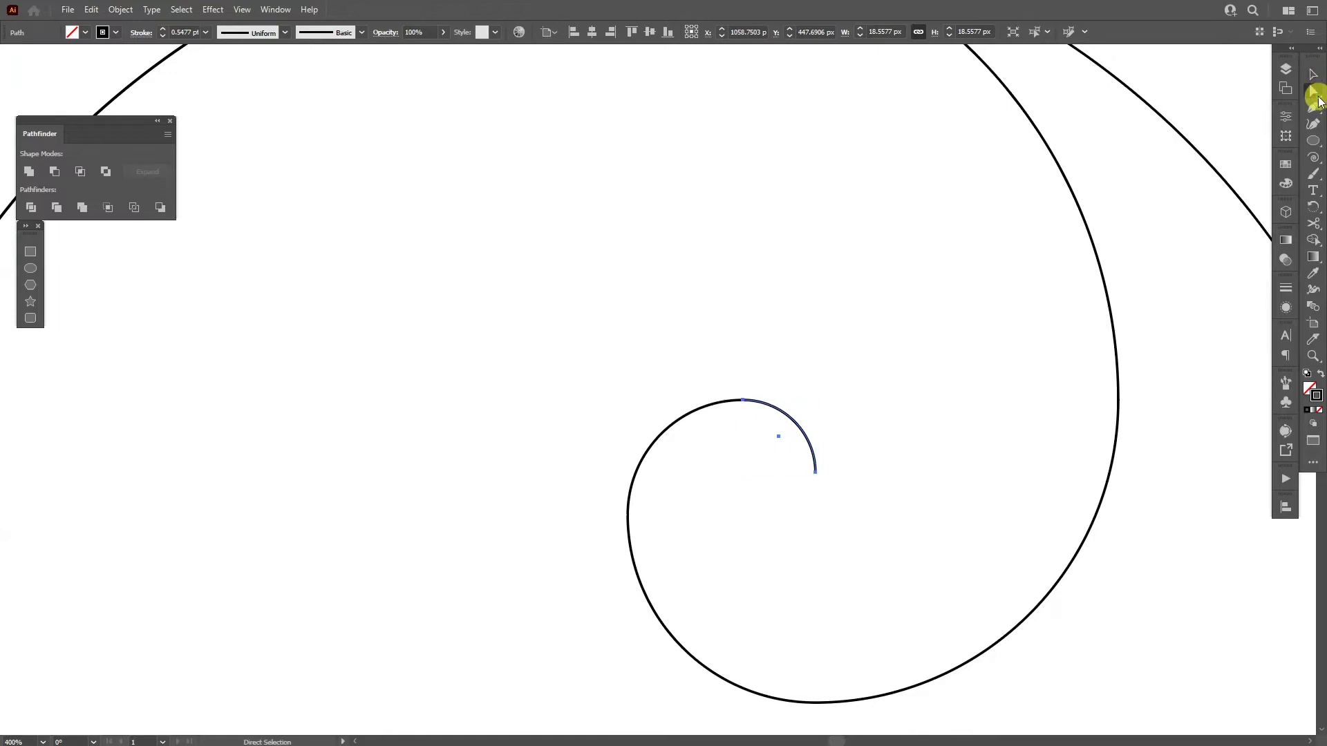
Step: Join the endpoints of the three innermost arcs at their first two junctions
scroll(786, 347, "up", 2)
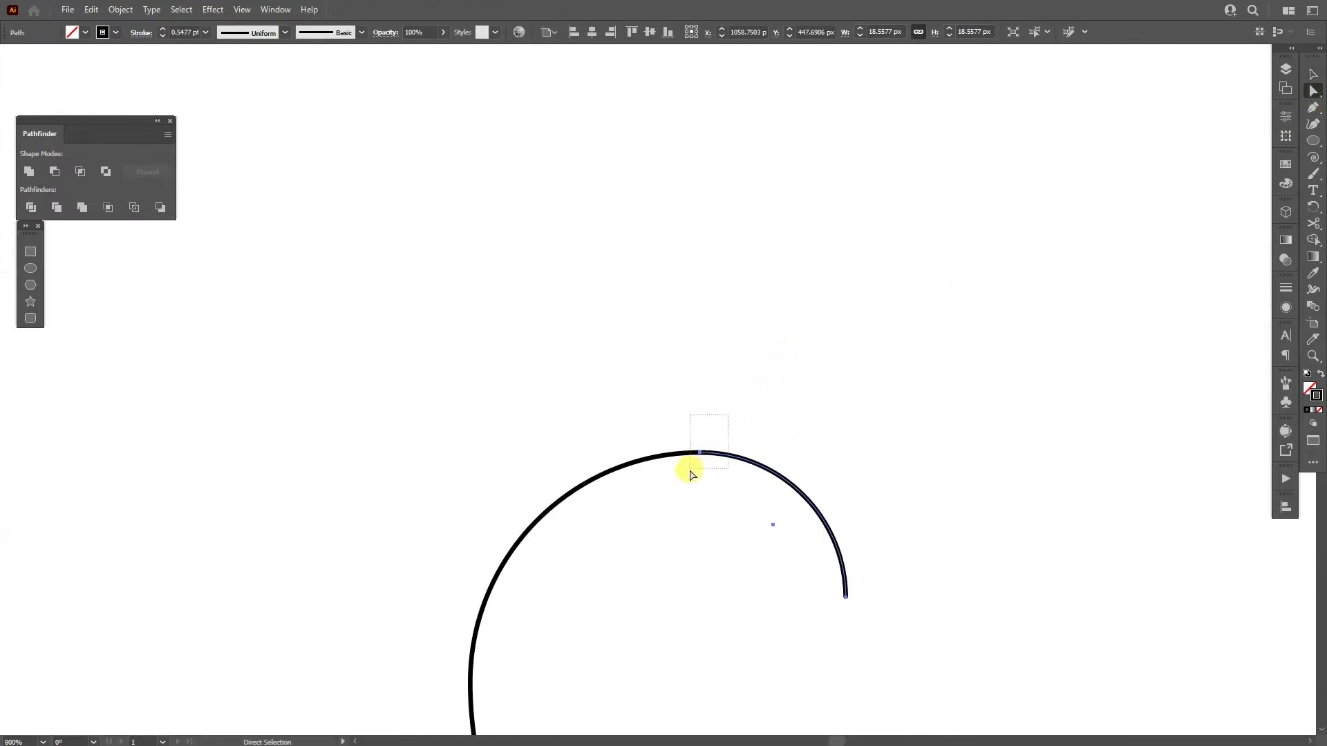
left_click_drag(728, 415, 690, 472)
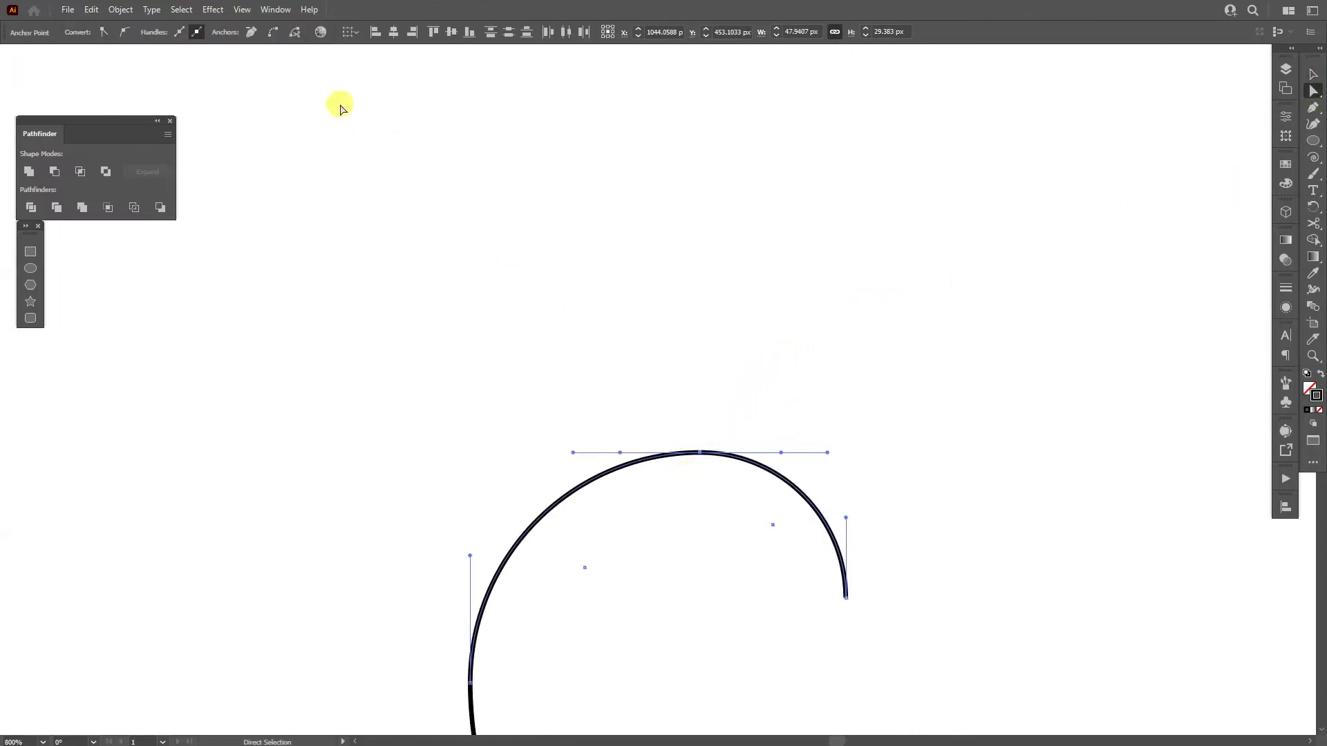
left_click(273, 34)
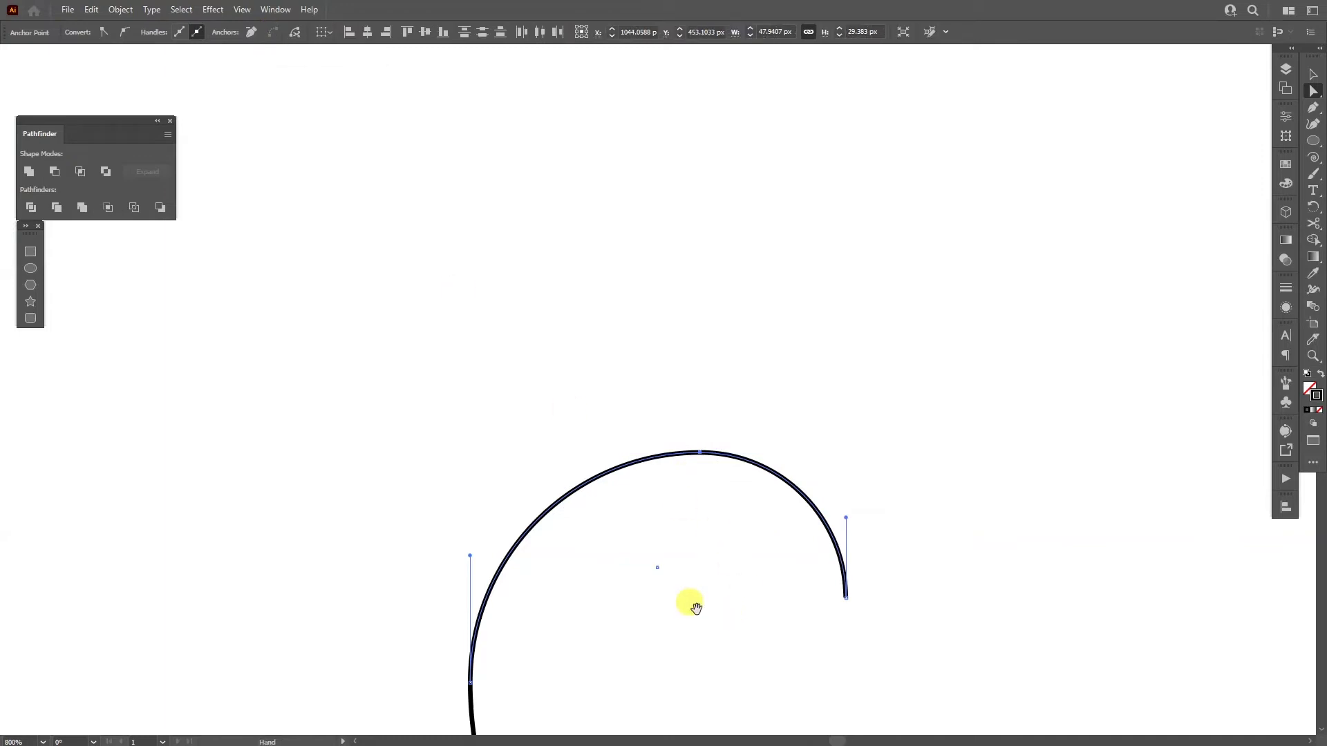
left_click_drag(696, 608, 741, 337)
left_click_drag(449, 379, 579, 443)
left_click(273, 34)
Step: Join the next two arc junctions outward so the five inner arcs form one path, and select that path
scroll(420, 295, "down", 2)
left_click_drag(625, 515, 713, 592)
left_click(274, 34)
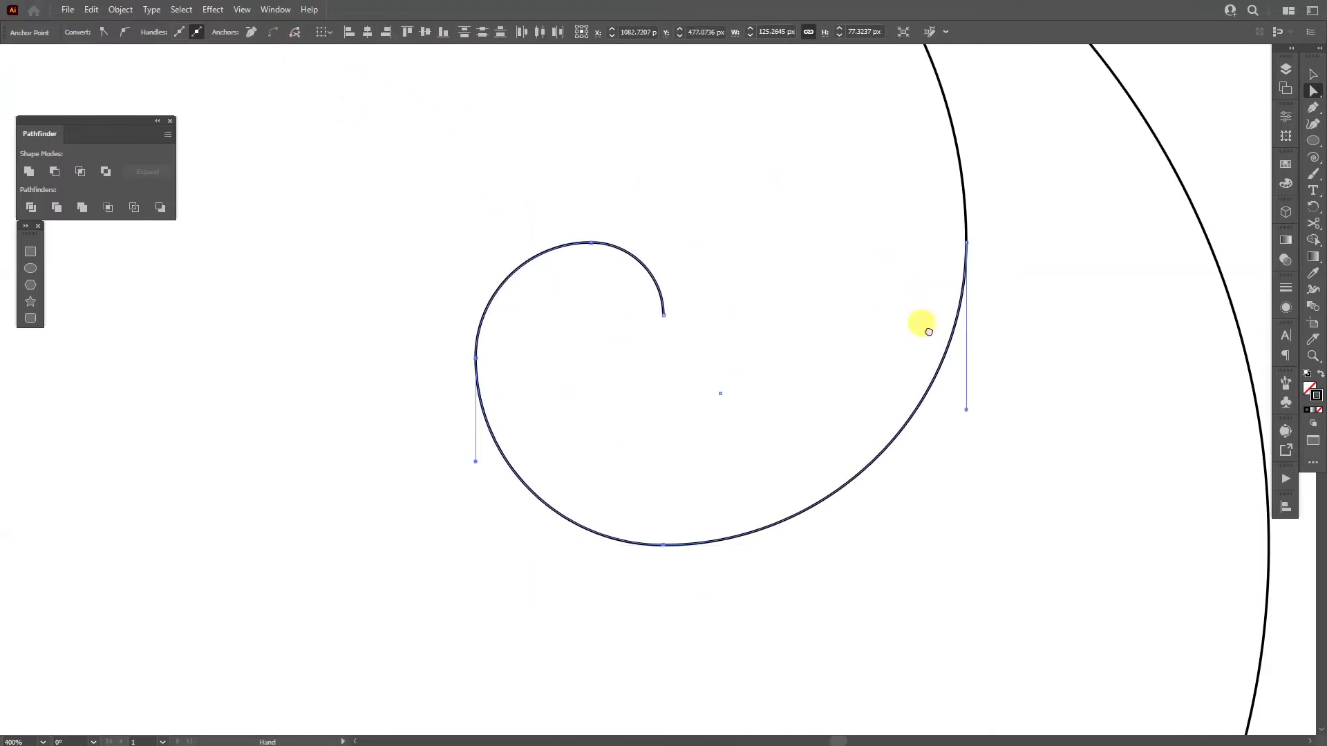
left_click_drag(921, 324, 737, 479)
left_click(274, 34)
left_click_drag(437, 148, 779, 470)
key("v")
left_click(570, 231)
key("ctrl+minus")
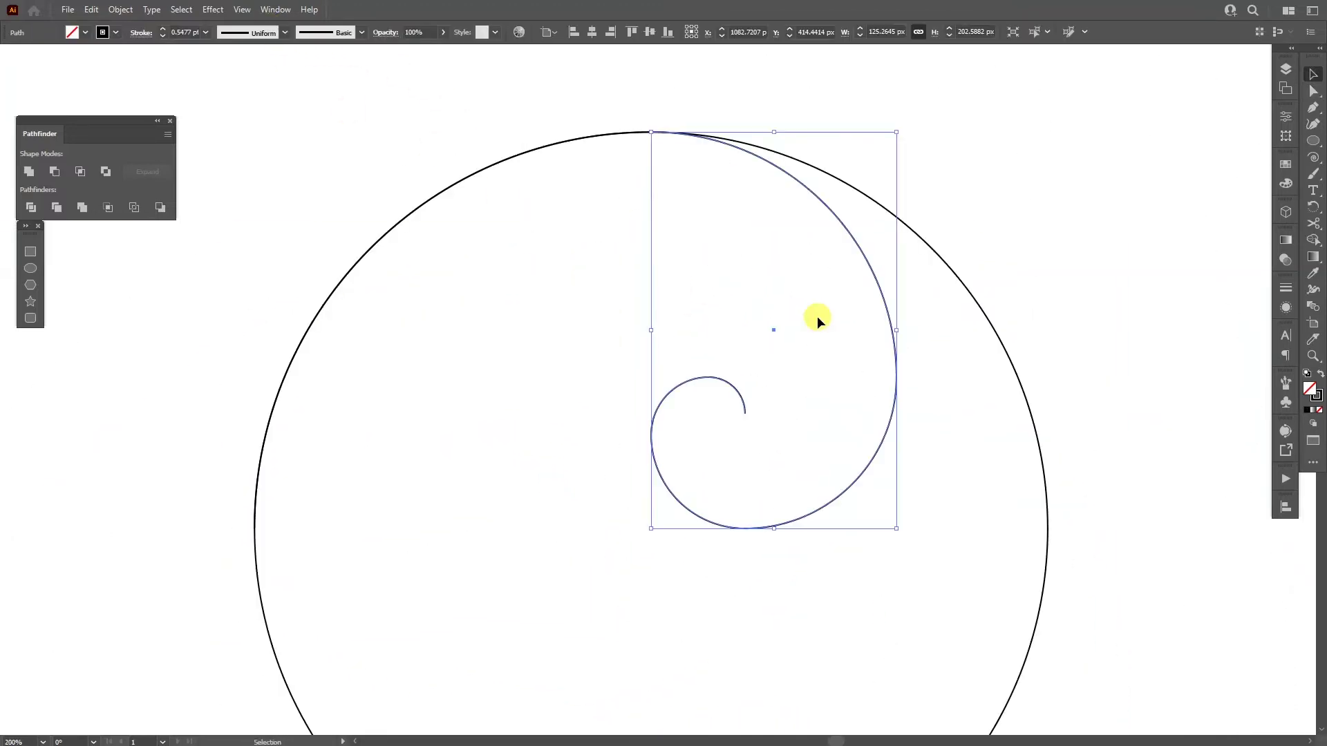
left_click_drag(767, 224, 790, 278)
scroll(776, 265, "up", 2)
key("ctrl+minus")
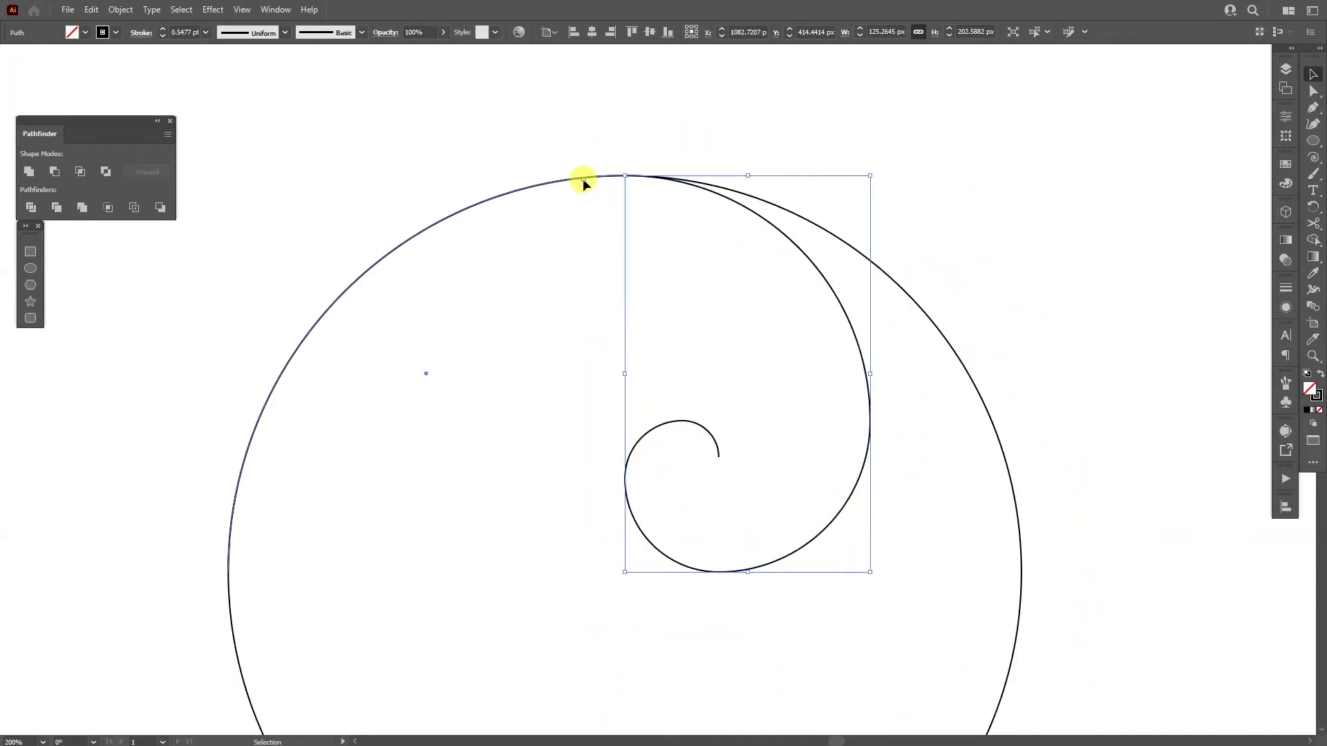
left_click(581, 178)
left_click_drag(581, 178, 521, 101)
key("ctrl+z")
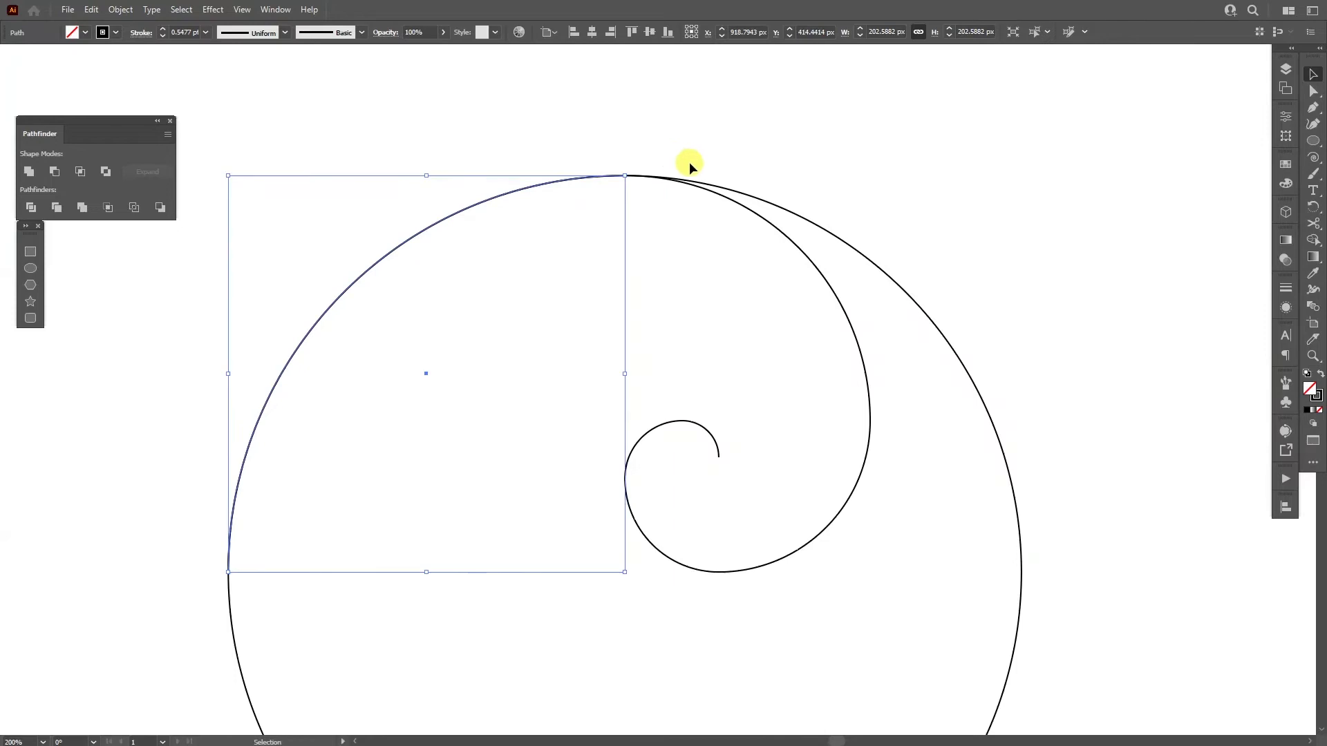
left_click(720, 192, "shift")
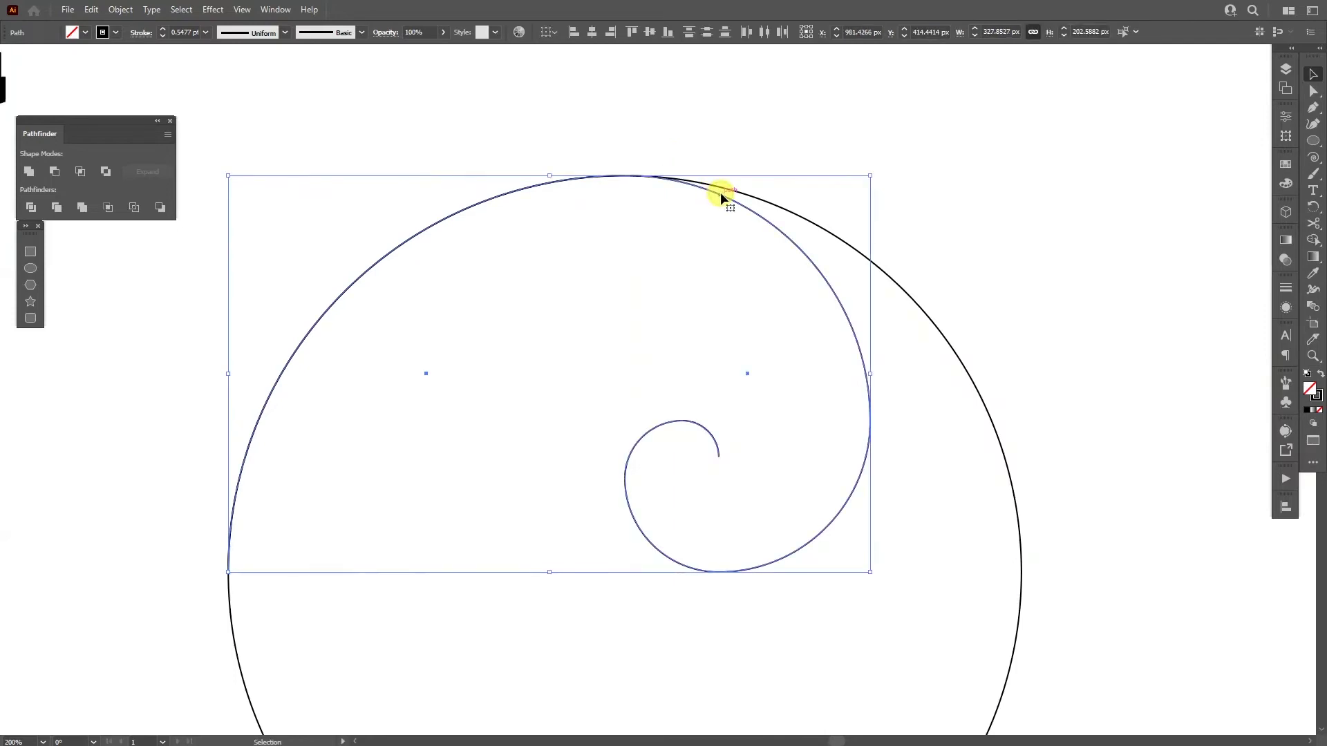
right_click(719, 193)
left_click(768, 291)
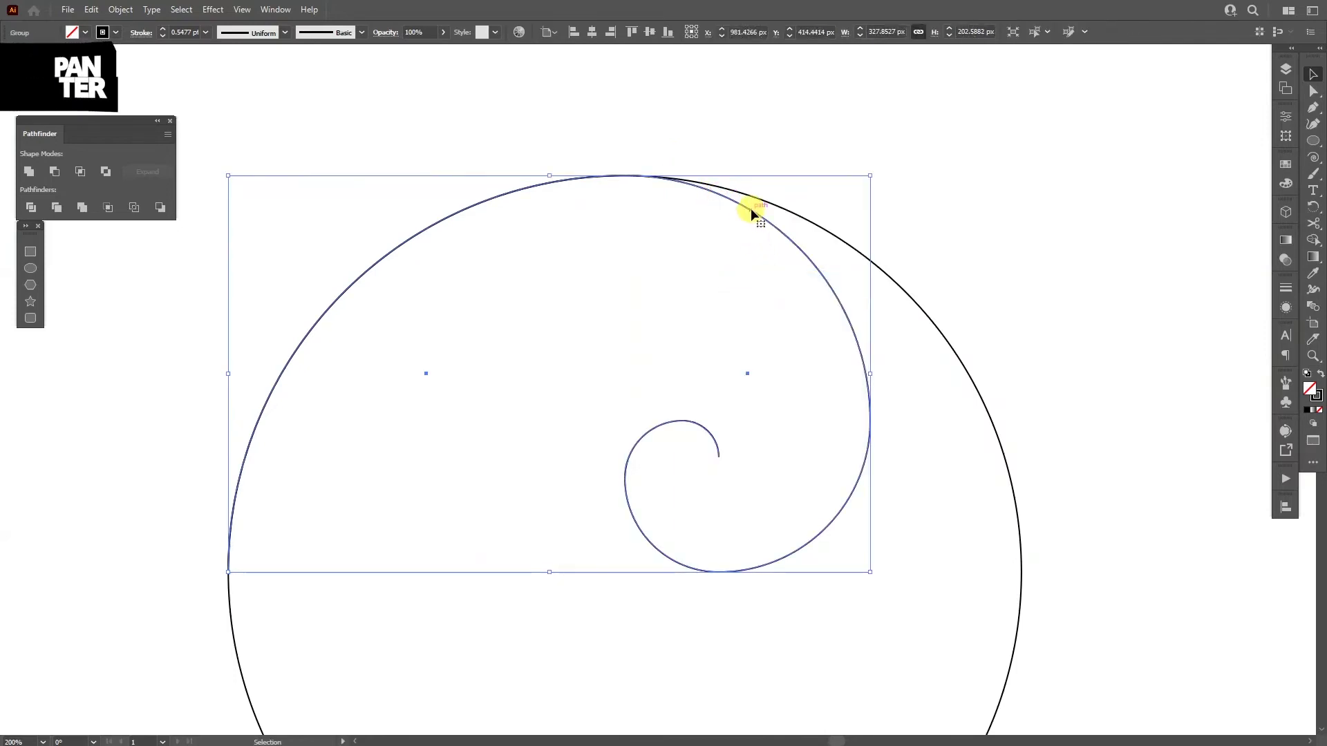
key("ctrl+shift+a")
Step: Join the largest arc to the inner spiral at their shared anchor point at the top of the circle
left_click(750, 208)
scroll(603, 151, "up", 3)
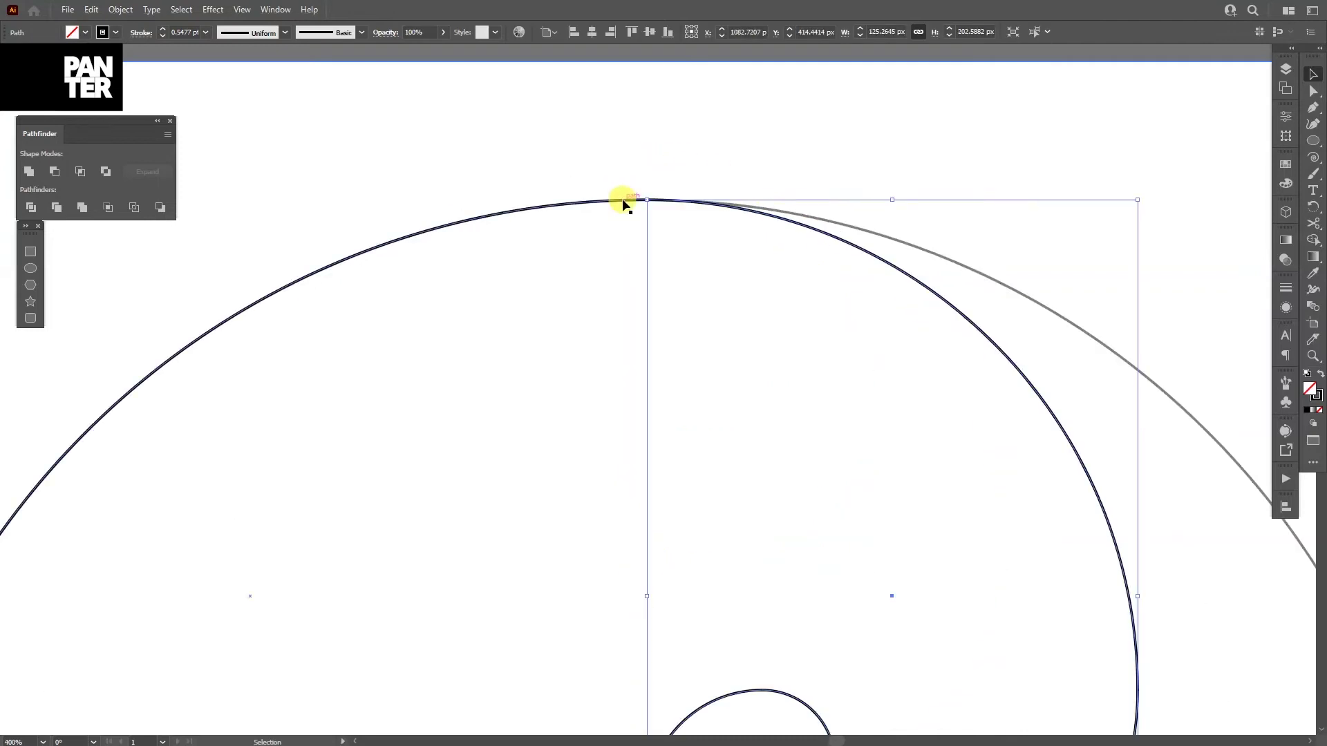
scroll(640, 171, "up", 3)
left_click(1317, 95)
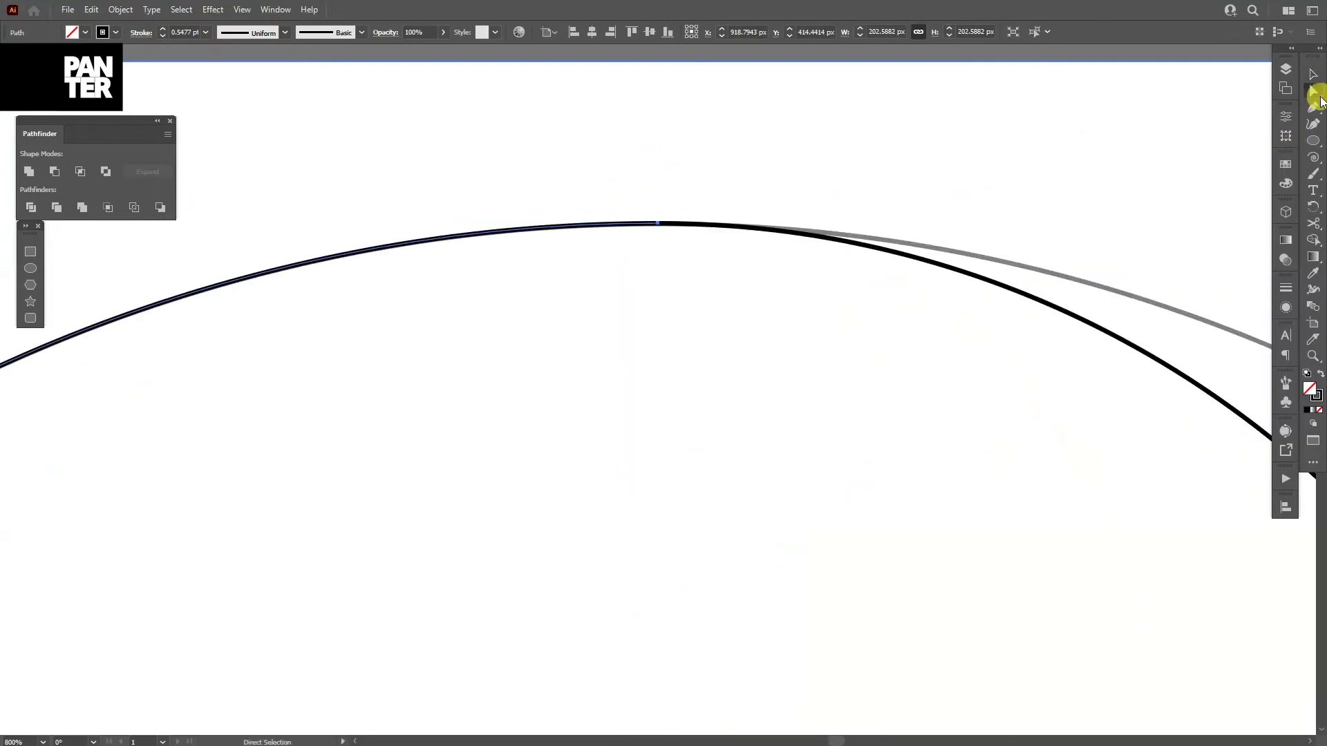
left_click_drag(622, 133, 684, 257)
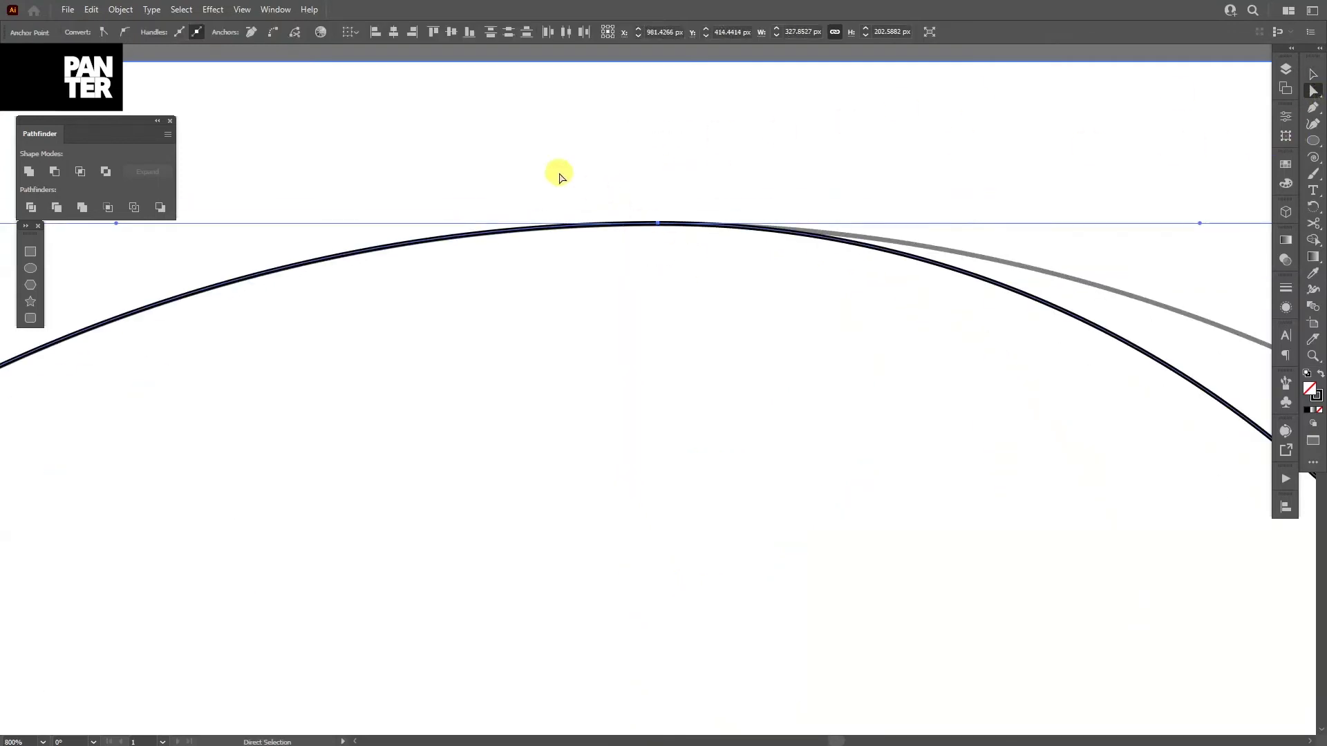
left_click(273, 34)
Step: Group the complete spiral with the large circle and scale the group down to about 251 px wide
left_click_drag(941, 164, 683, 272)
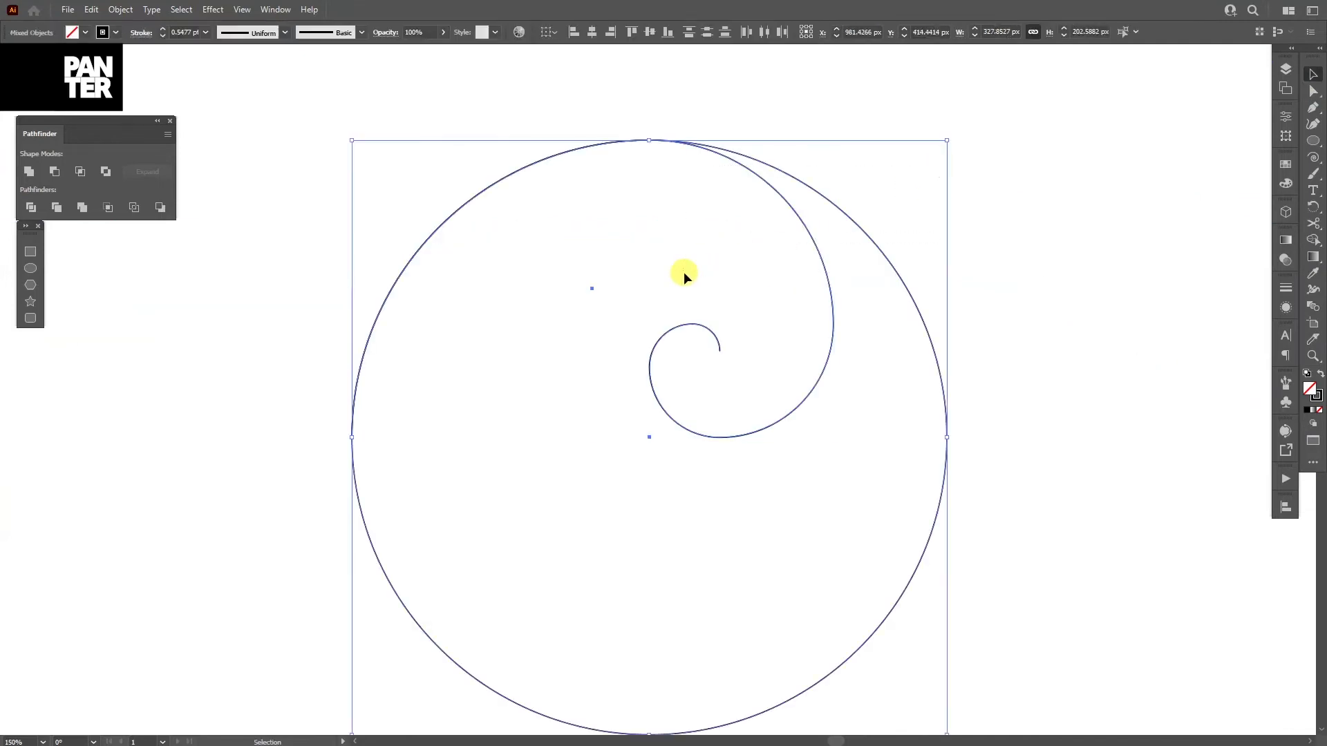
right_click(683, 272)
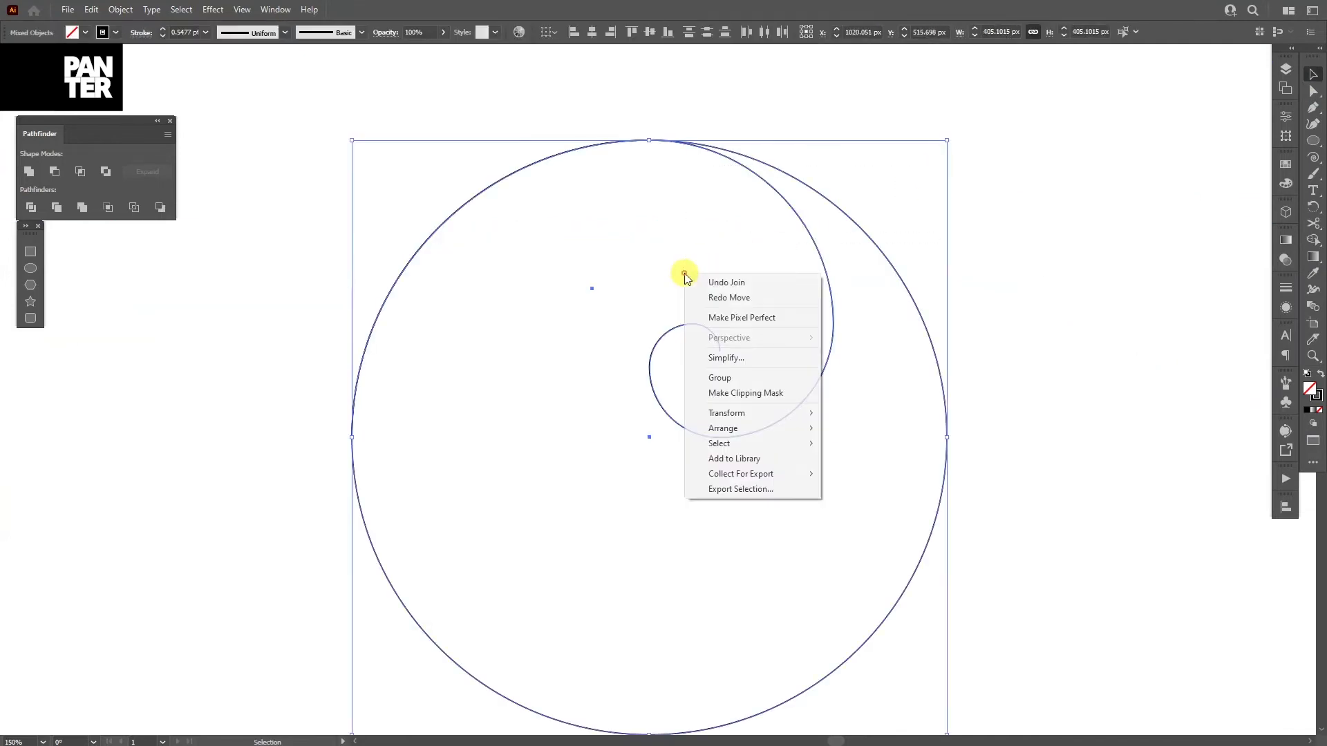
left_click(719, 377)
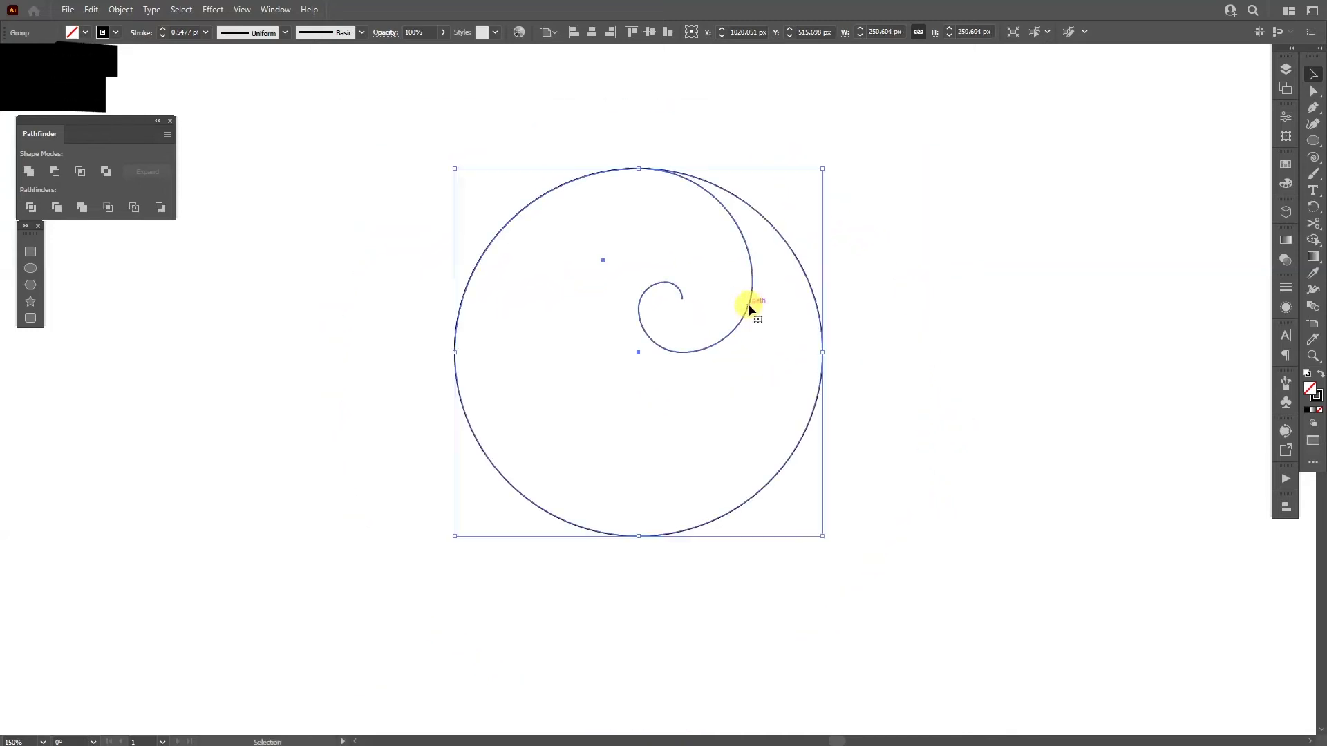
Step: Add a Transform effect to the group with 2 copies rotated by 120°
left_click(213, 9)
mouse_move(275, 123)
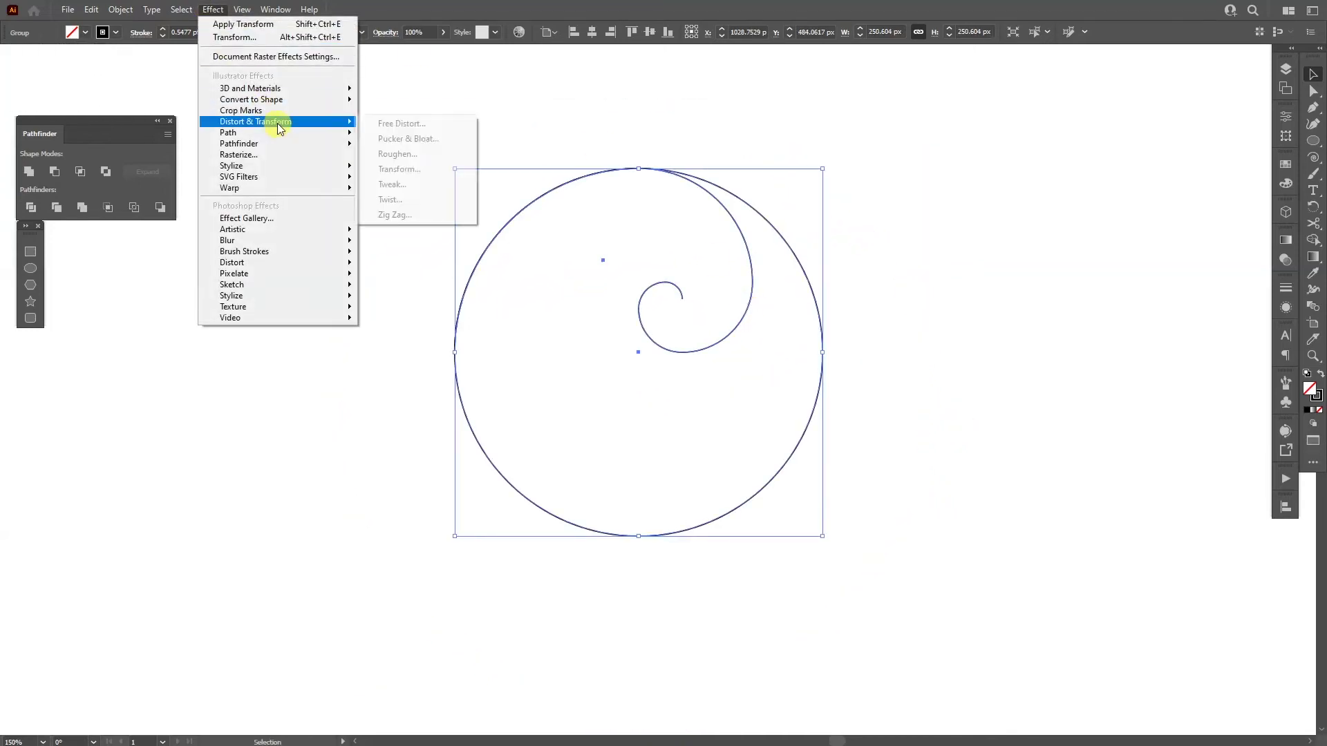
left_click(413, 168)
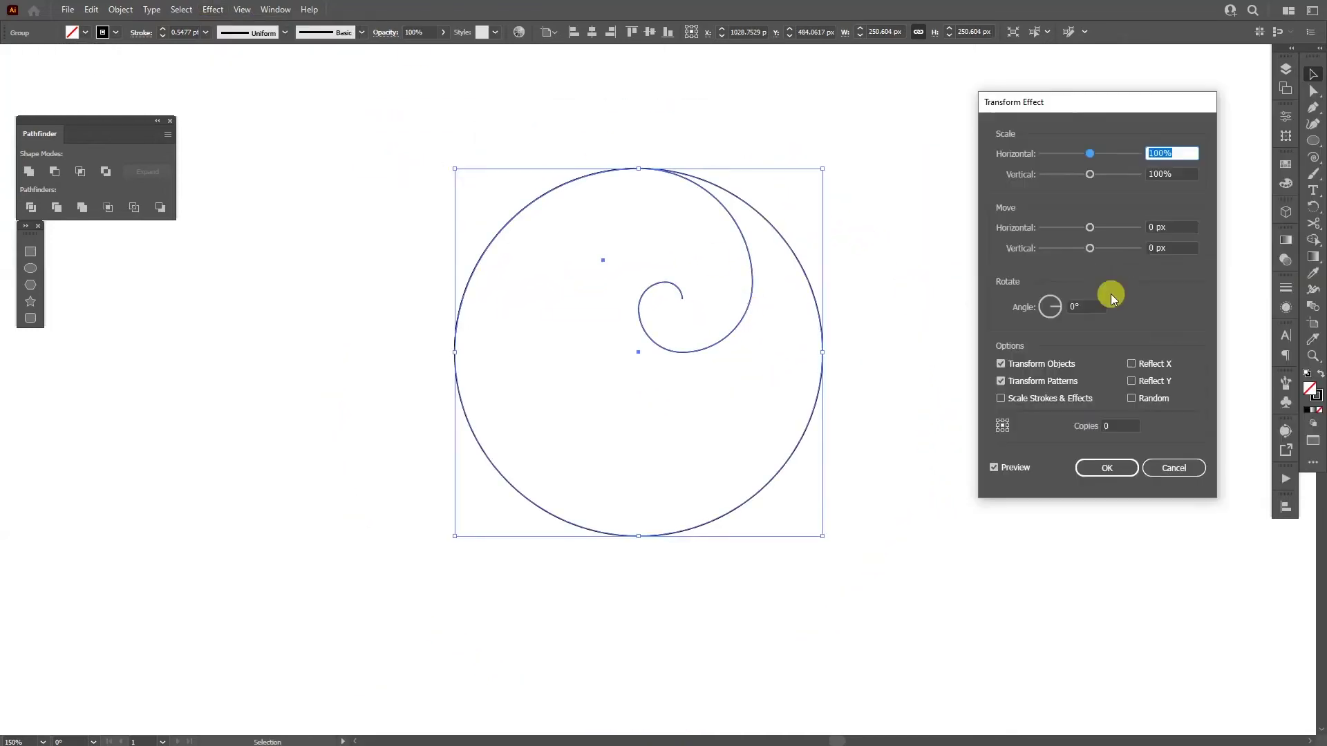
left_click(1091, 304)
left_click(1131, 427)
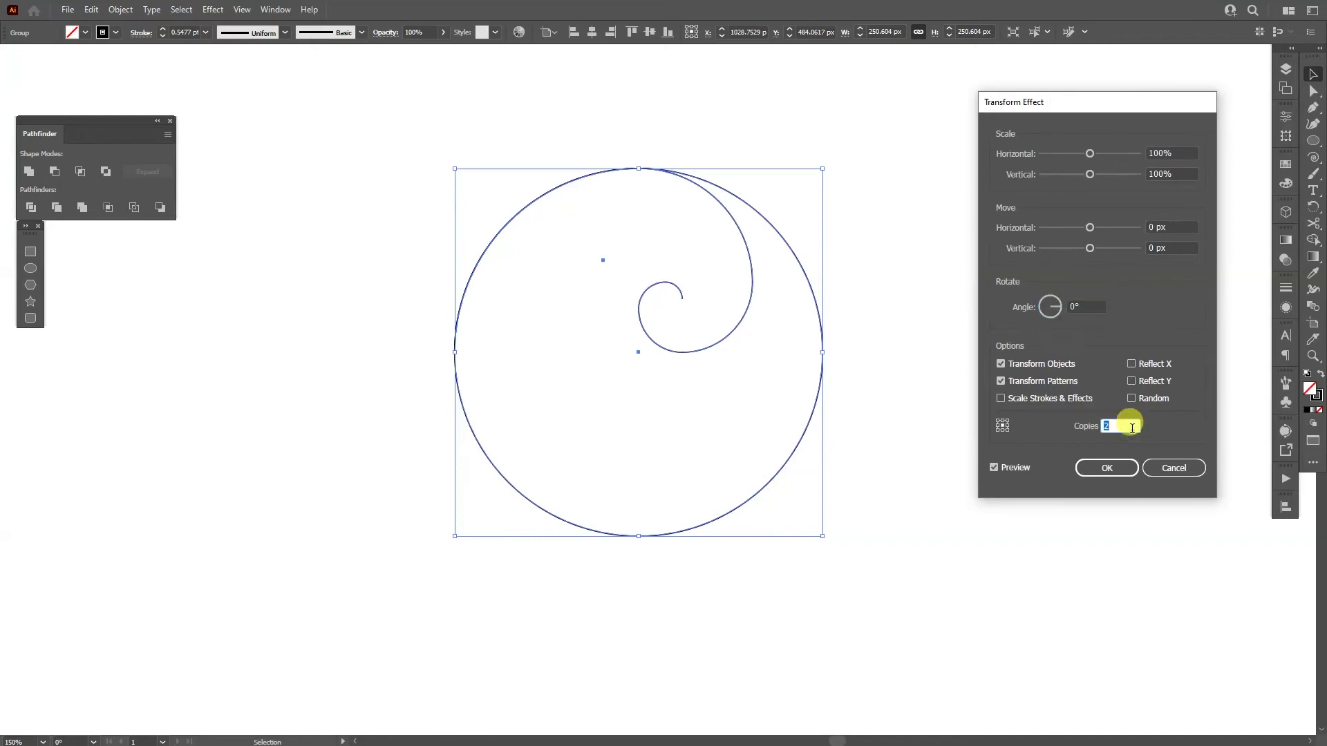
left_click(1022, 302)
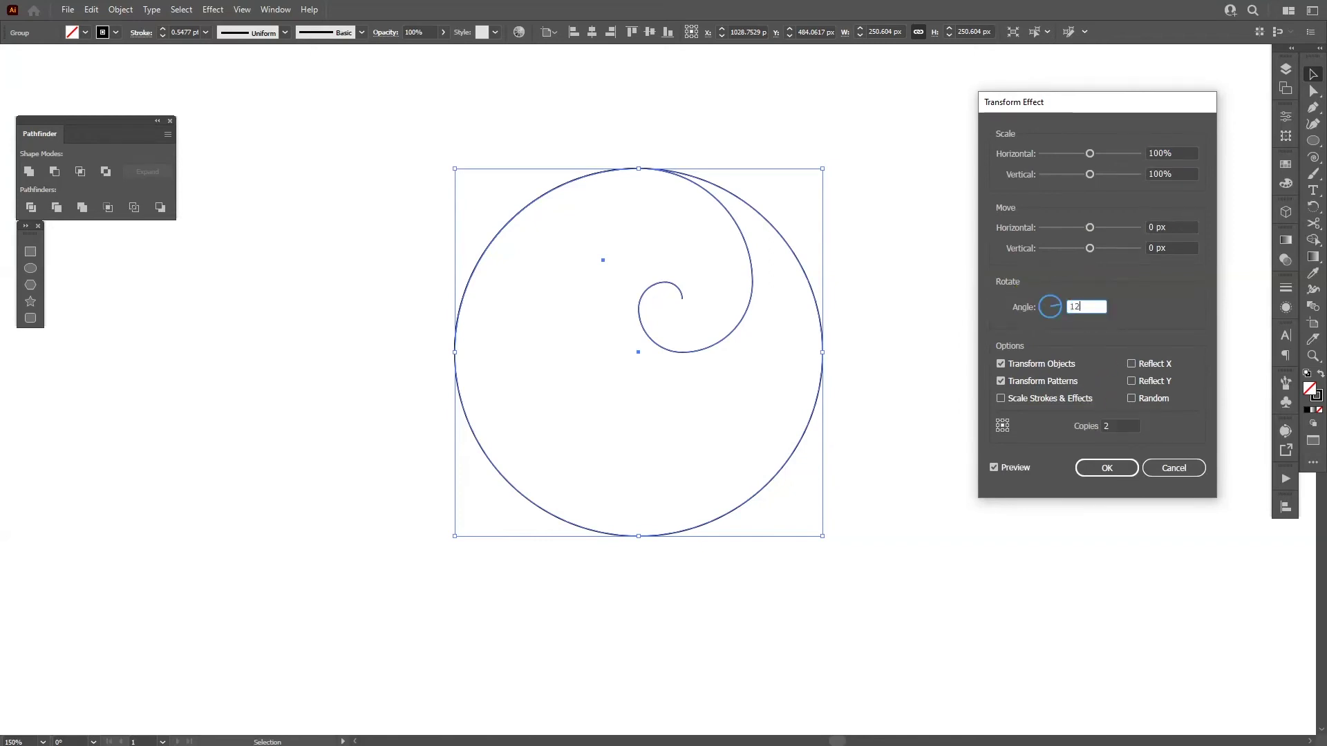
Step: Increase the effect's horizontal move until the inner ends of the three spirals overlap near the centre
left_click(1165, 225)
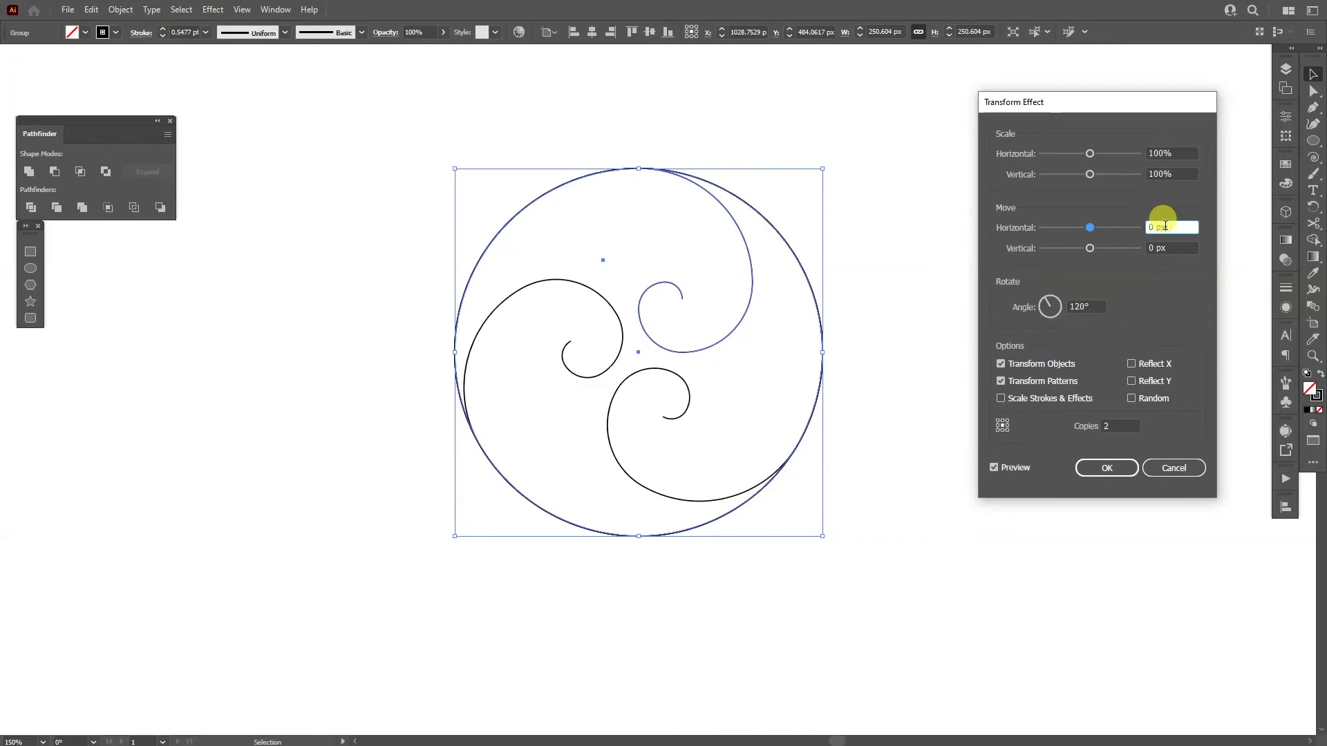
key("Up")
key("Up")
key("Up")
key("Up")
key("Up")
key("Up")
key("Up")
key("Up")
key("Up")
key("Up")
key("Up")
key("Up")
key("Up")
key("Up")
key("Up")
key("Up")
key("Up")
key("Up")
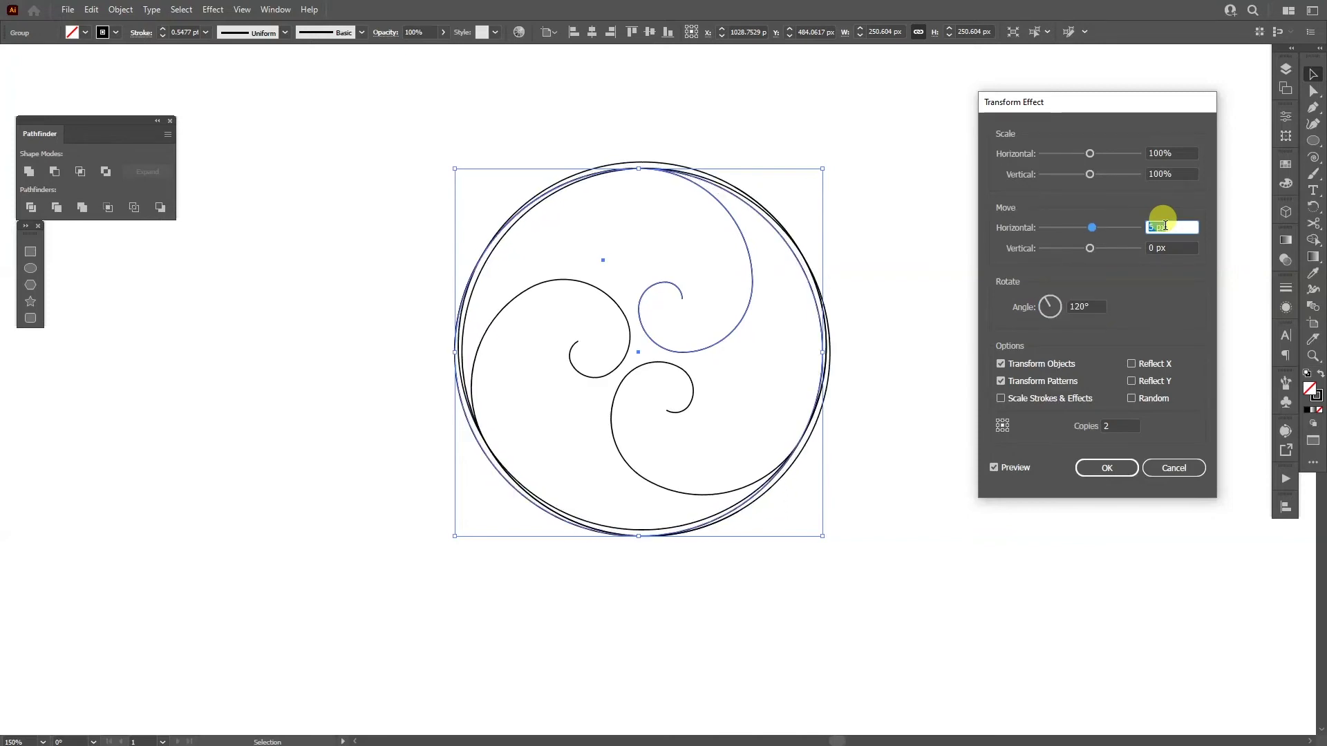
key("Up")
key("Up")
key("Up")
key("Up")
key("Up")
key("Up")
key("Up")
key("Up")
key("Up")
key("Up")
key("Up")
key("Up")
key("Up")
key("Up")
key("Up")
key("Up")
key("Up")
key("Up")
key("Up")
key("Up")
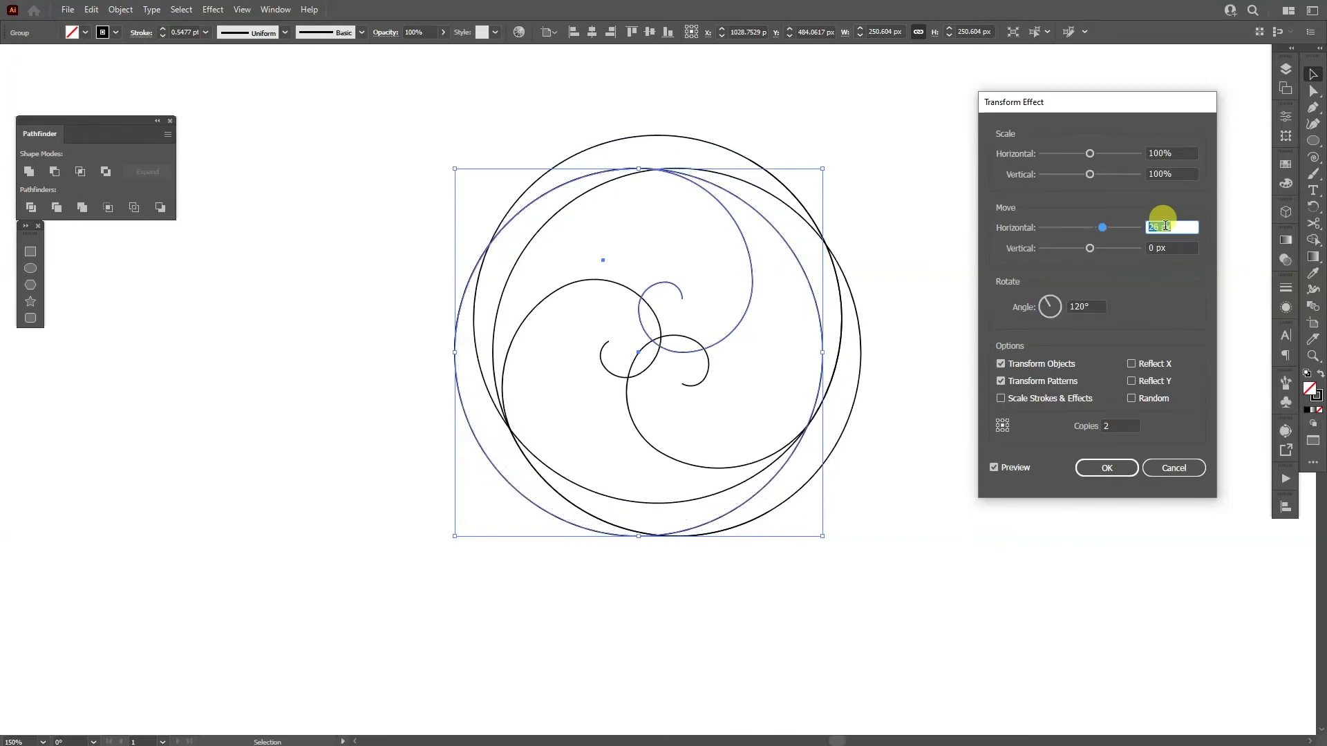
key("Up")
key("Up")
key("Up")
key("Up")
key("Up")
key("Up")
key("Up")
key("Up")
key("Up")
key("Up")
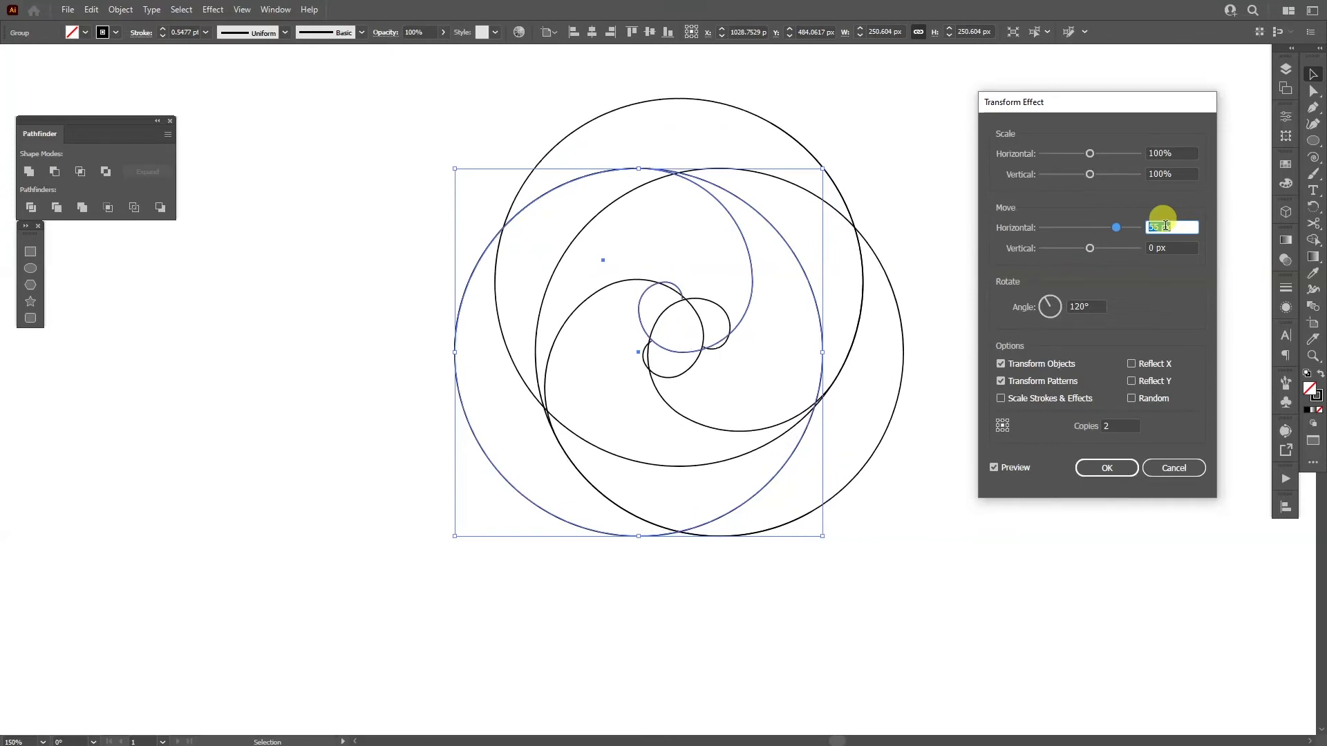
Step: Set the Transform effect's move to 58 px horizontally and -39 px vertically, and apply it
left_click(1172, 246)
key("Down")
key("Down")
key("Down")
key("Down")
key("Down")
key("Down")
key("Down")
key("Down")
key("Down")
key("Down")
key("Down")
key("Down")
key("Down")
key("Down")
key("Down")
key("Down")
key("Down")
key("Down")
key("Down")
key("Down")
key("Down")
key("Down")
key("Down")
key("Down")
key("Down")
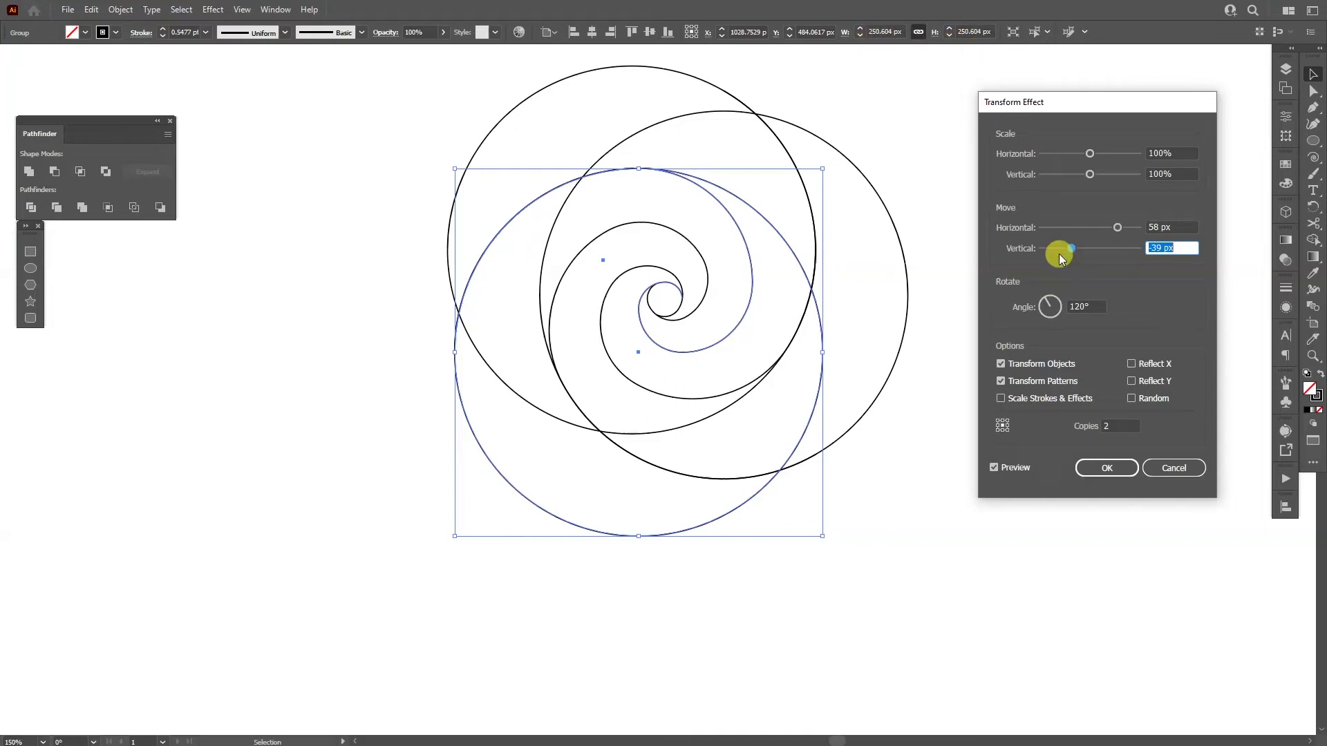
left_click(1182, 226)
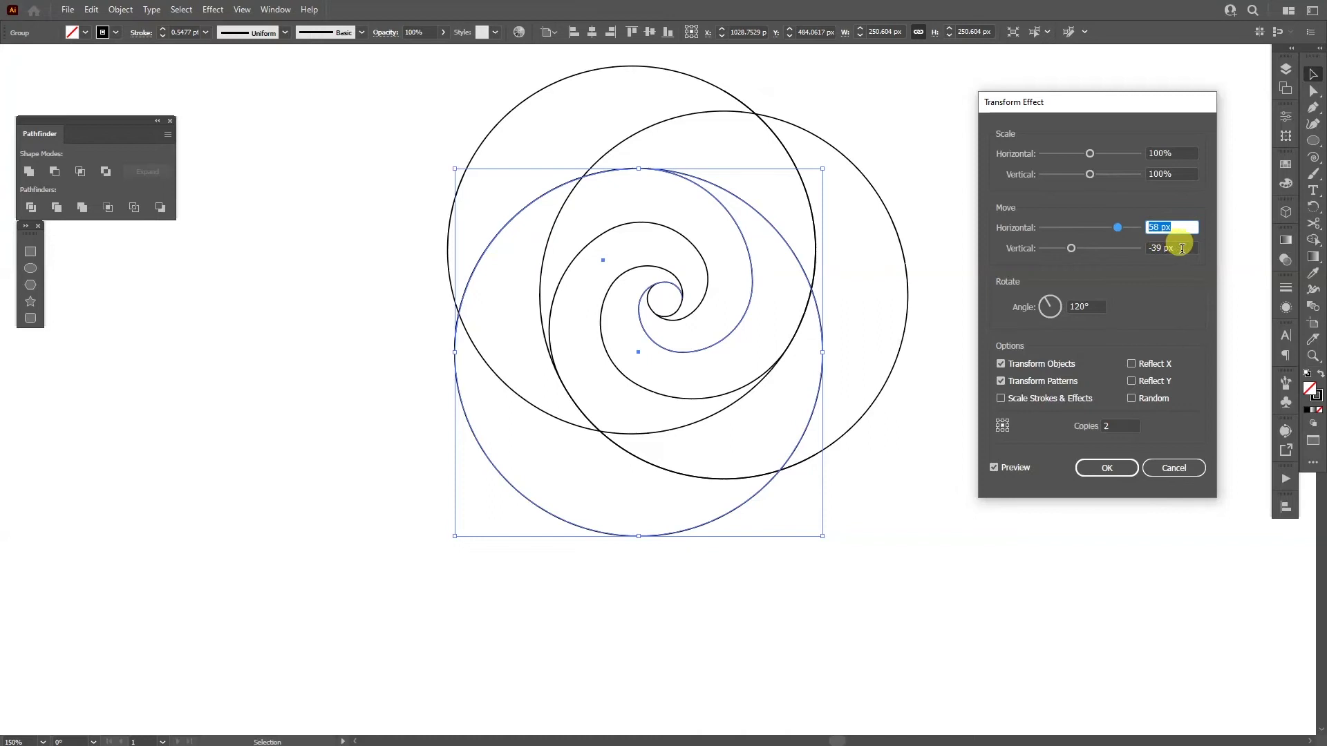
left_click(1180, 248)
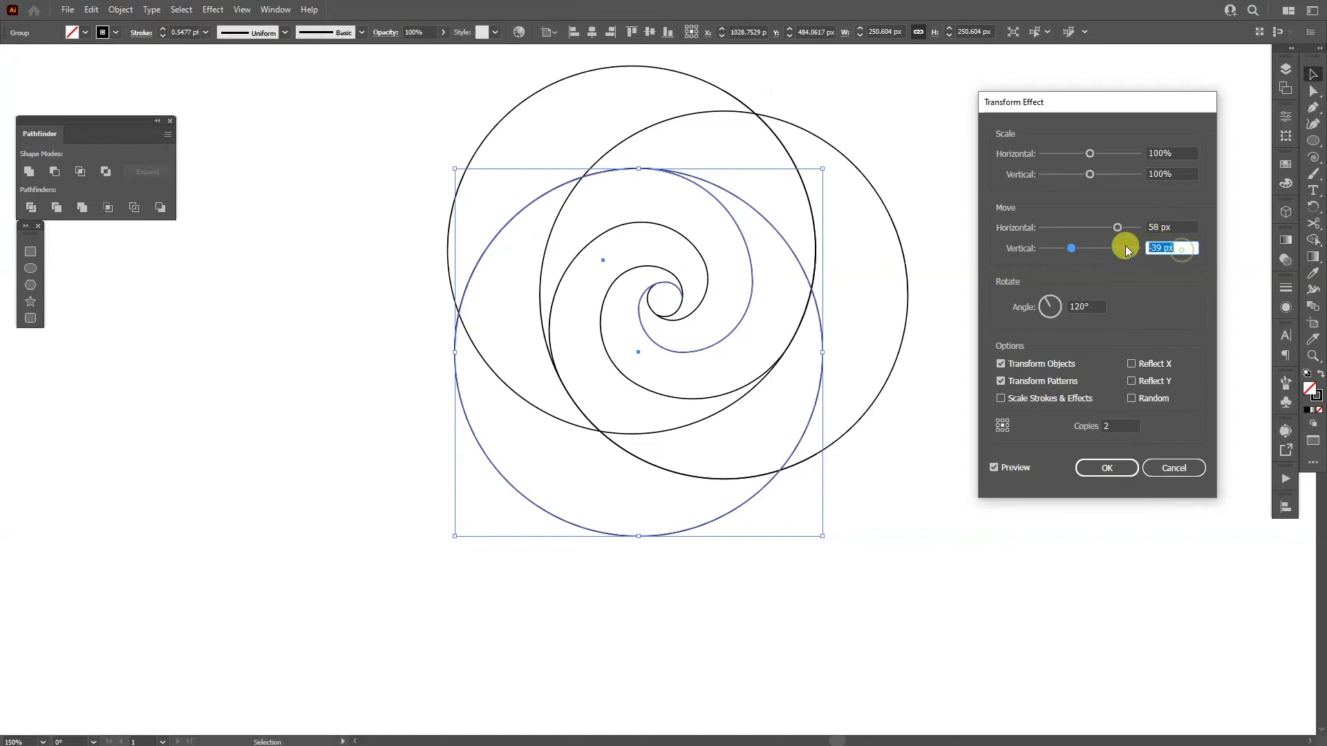
left_click(1117, 470)
Step: Examine up close how the inner ends of the three spirals meet around the central ring
scroll(676, 297, "up", 4)
left_click_drag(675, 297, 727, 375)
scroll(740, 385, "up", 4)
scroll(377, 180, "up", 2)
left_click_drag(409, 190, 445, 188)
scroll(432, 223, "up", 1)
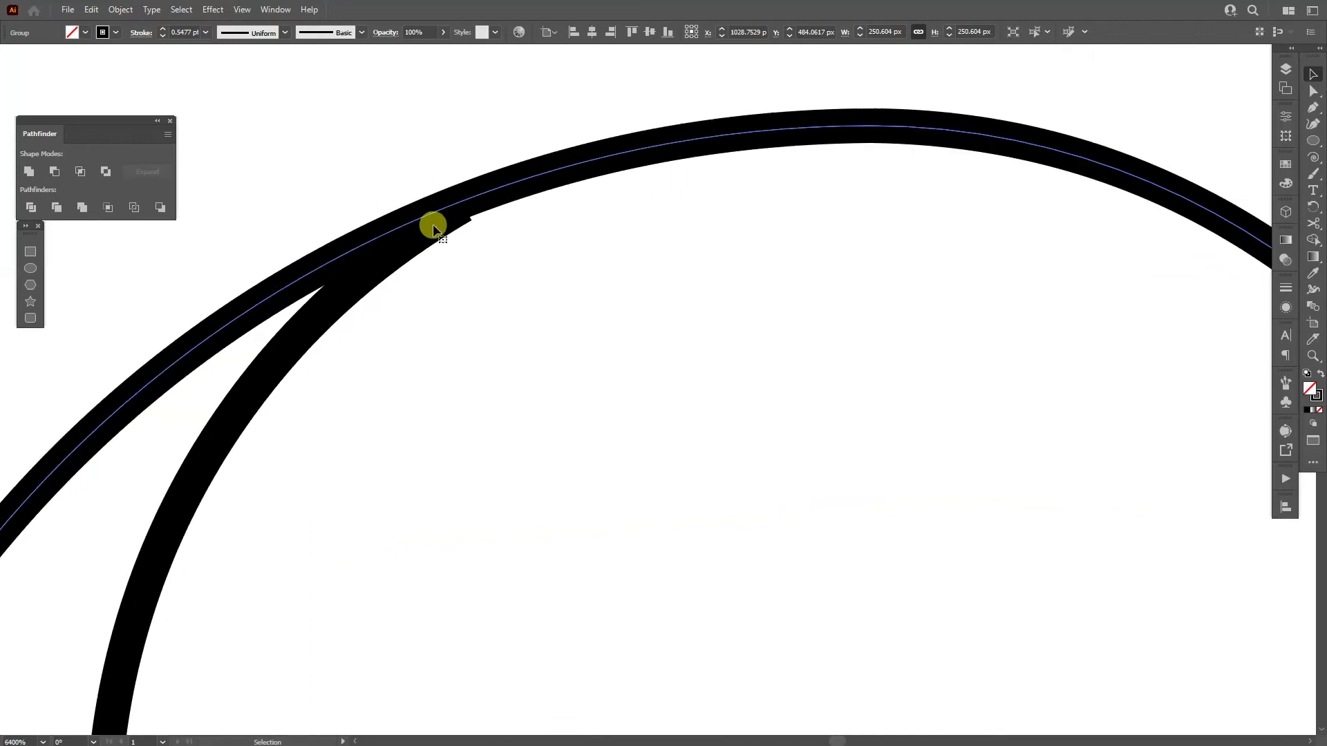
scroll(425, 229, "down", 2)
left_click_drag(609, 273, 611, 173)
scroll(612, 173, "down", 1)
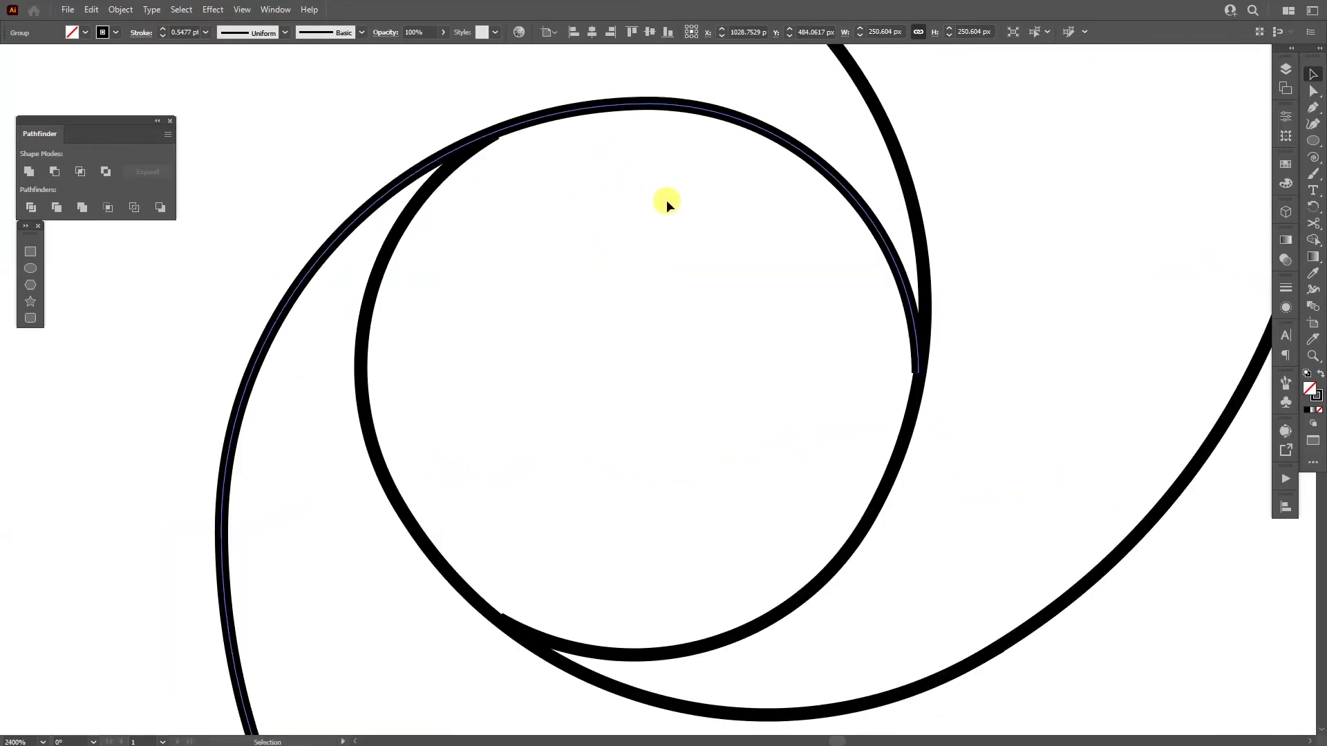
left_click_drag(718, 216, 732, 208)
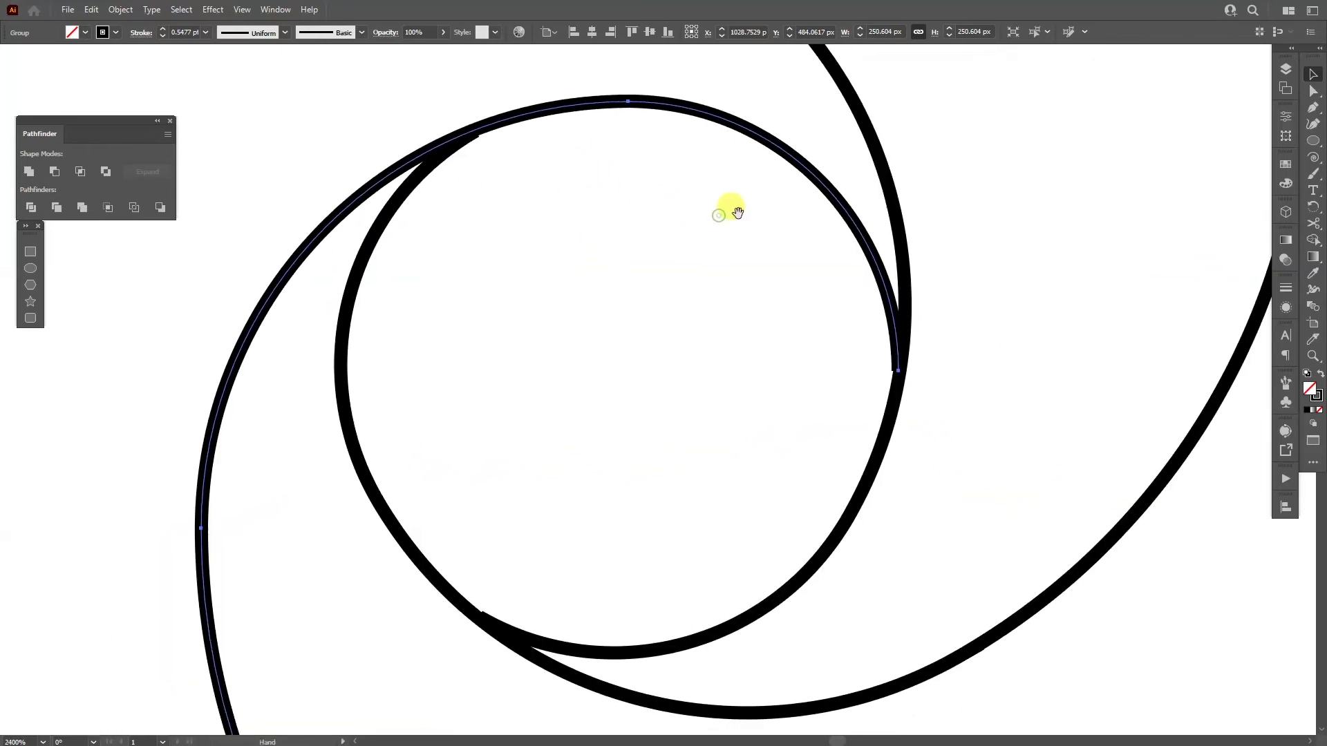
Step: Fine-tune the group's Transform effect by setting its vertical move to -39.1 px, and apply it
left_click(1289, 313)
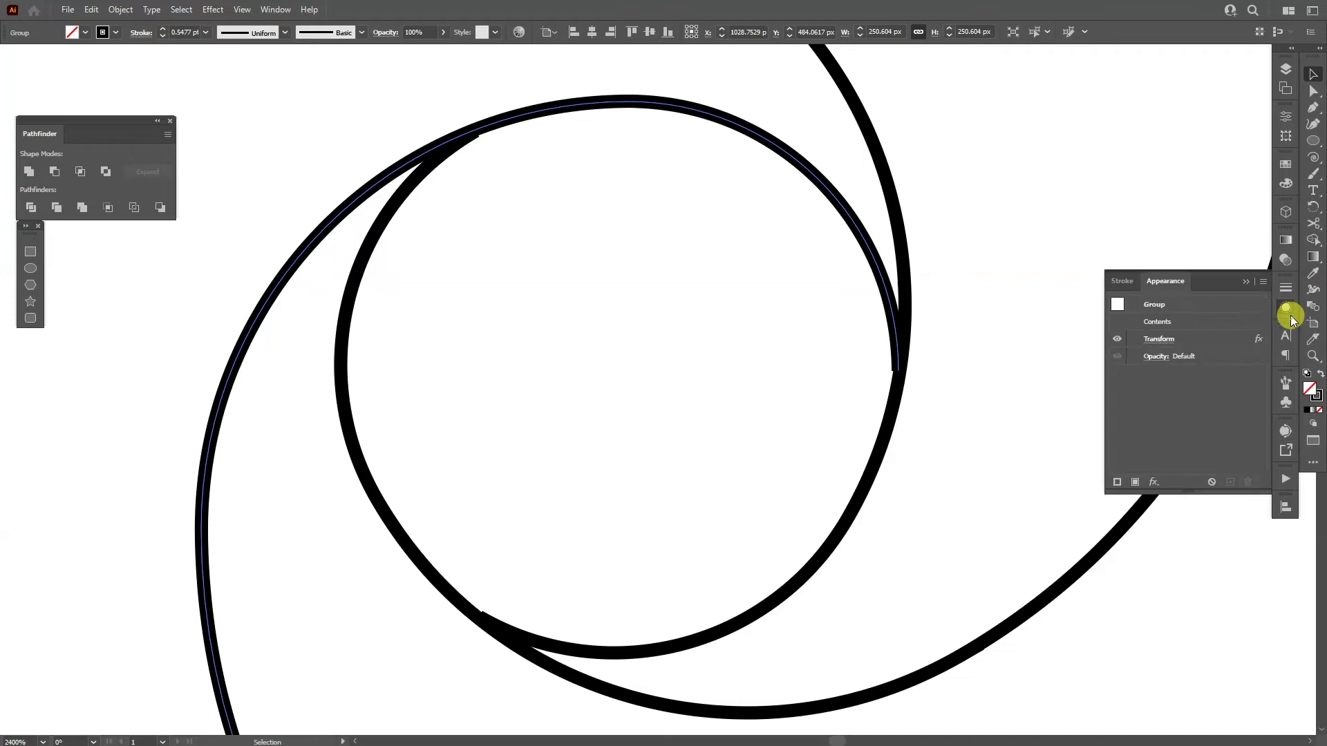
left_click(1163, 339)
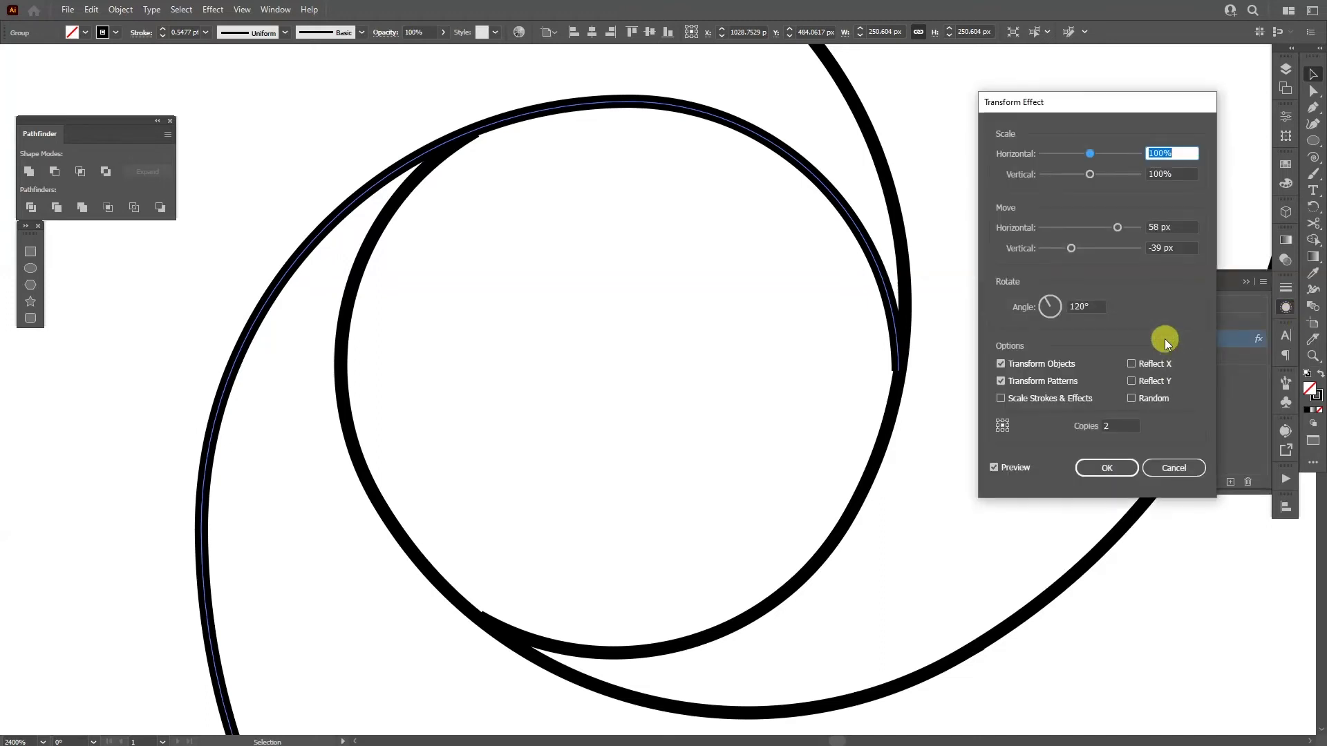
left_click(1163, 246)
key("Up")
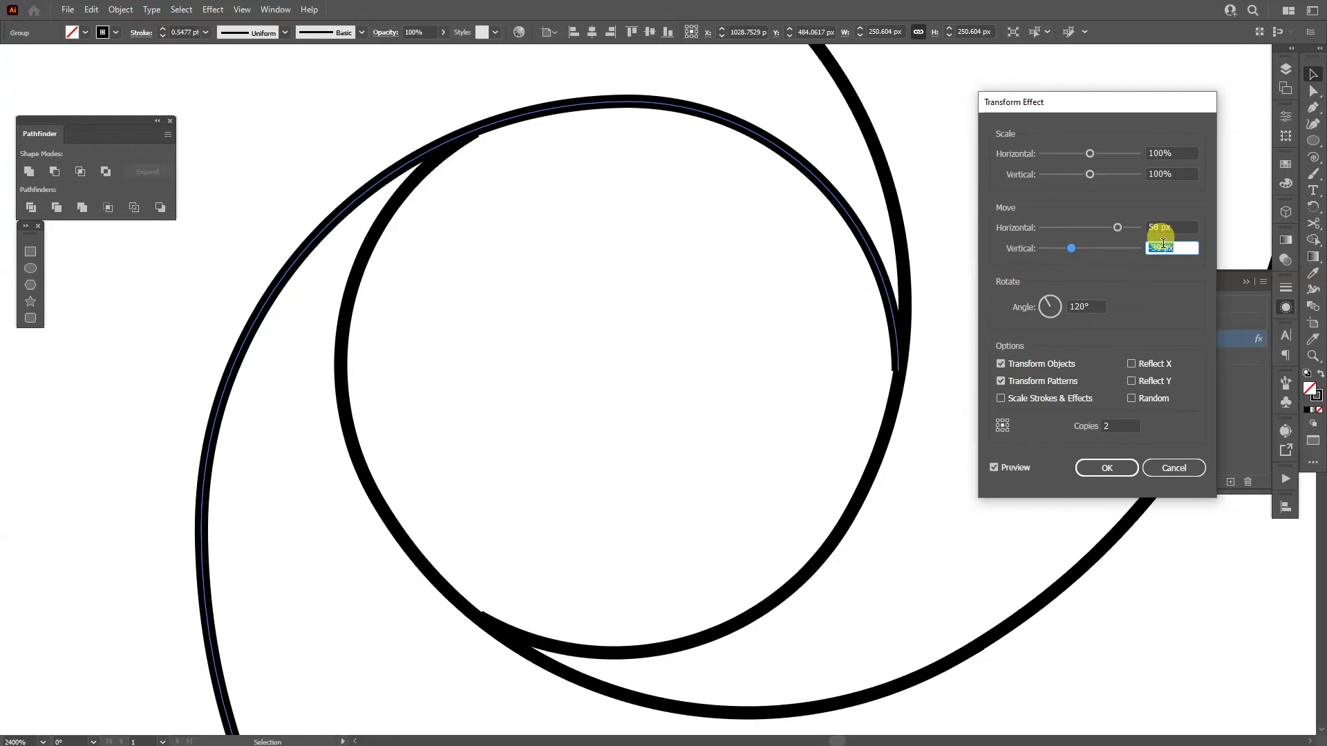
key("Down")
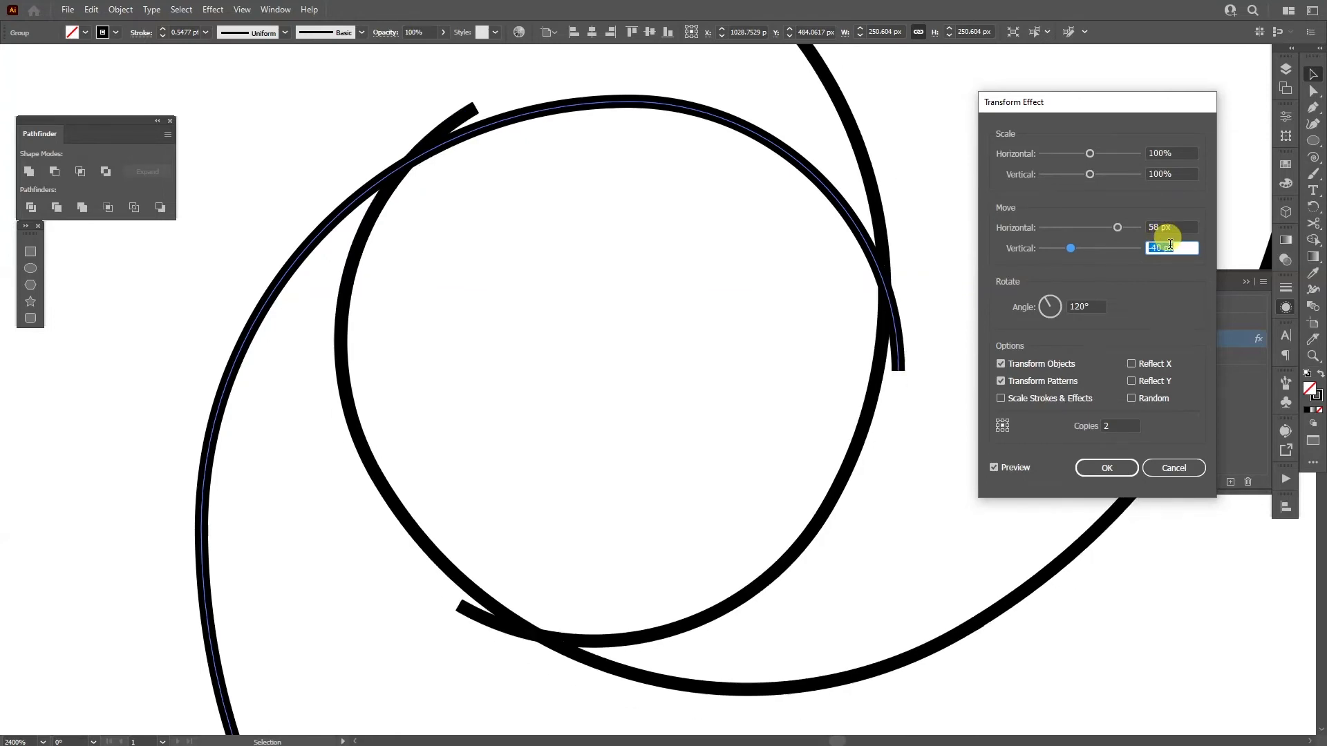
key("Up")
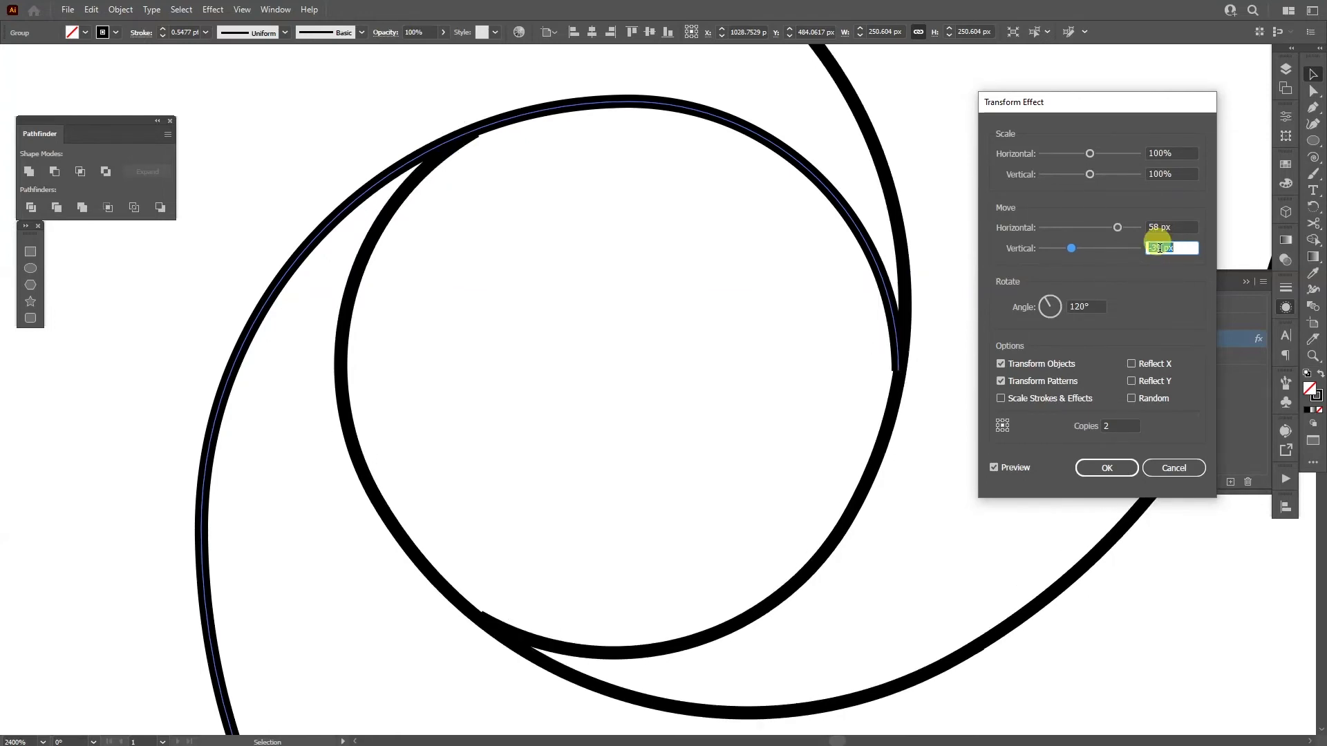
left_click(1172, 244)
type(".4")
left_click(1165, 248)
type(".1")
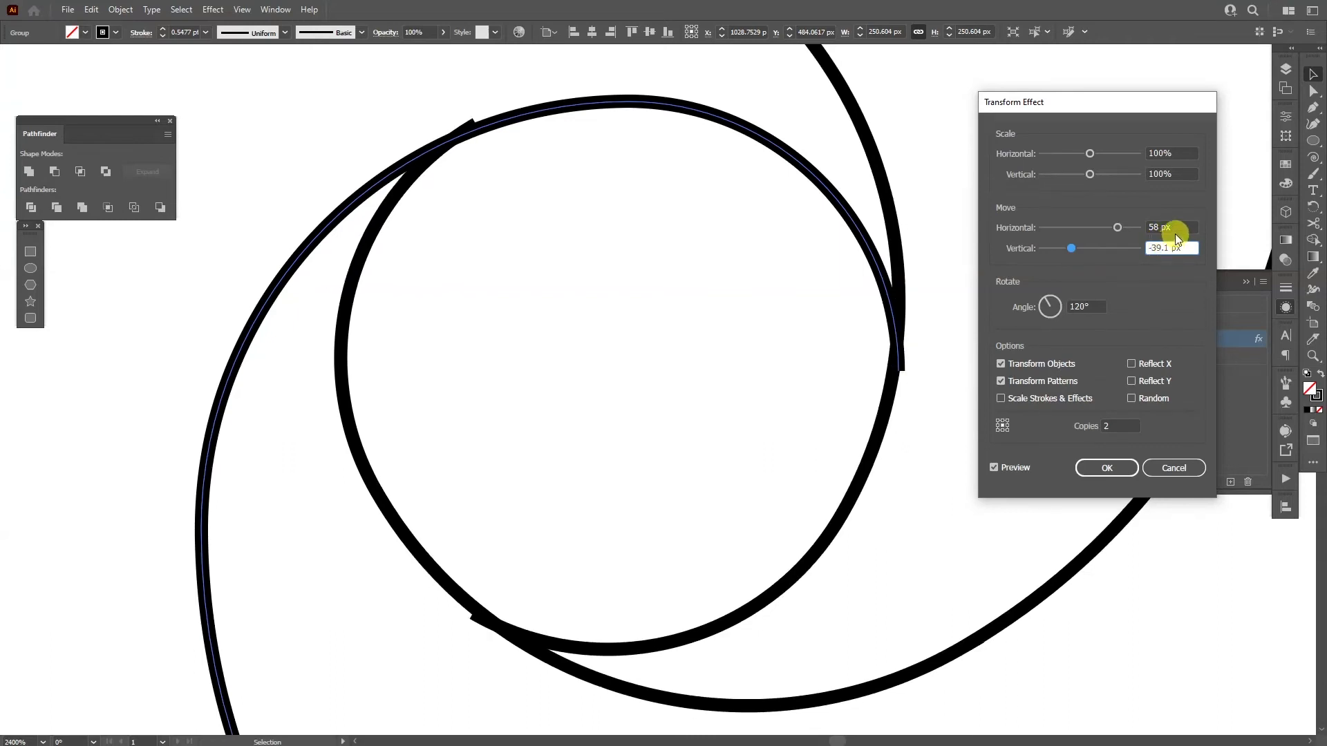
left_click(1178, 226)
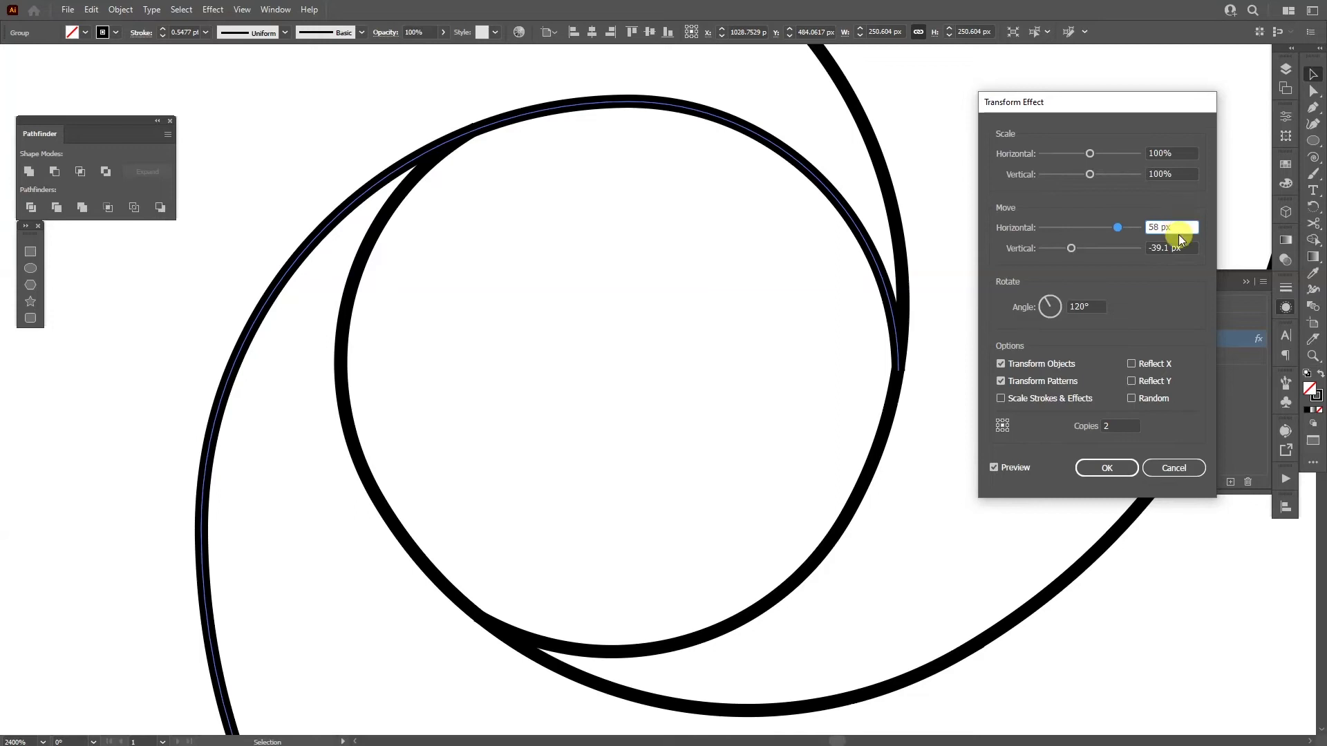
left_click(1103, 470)
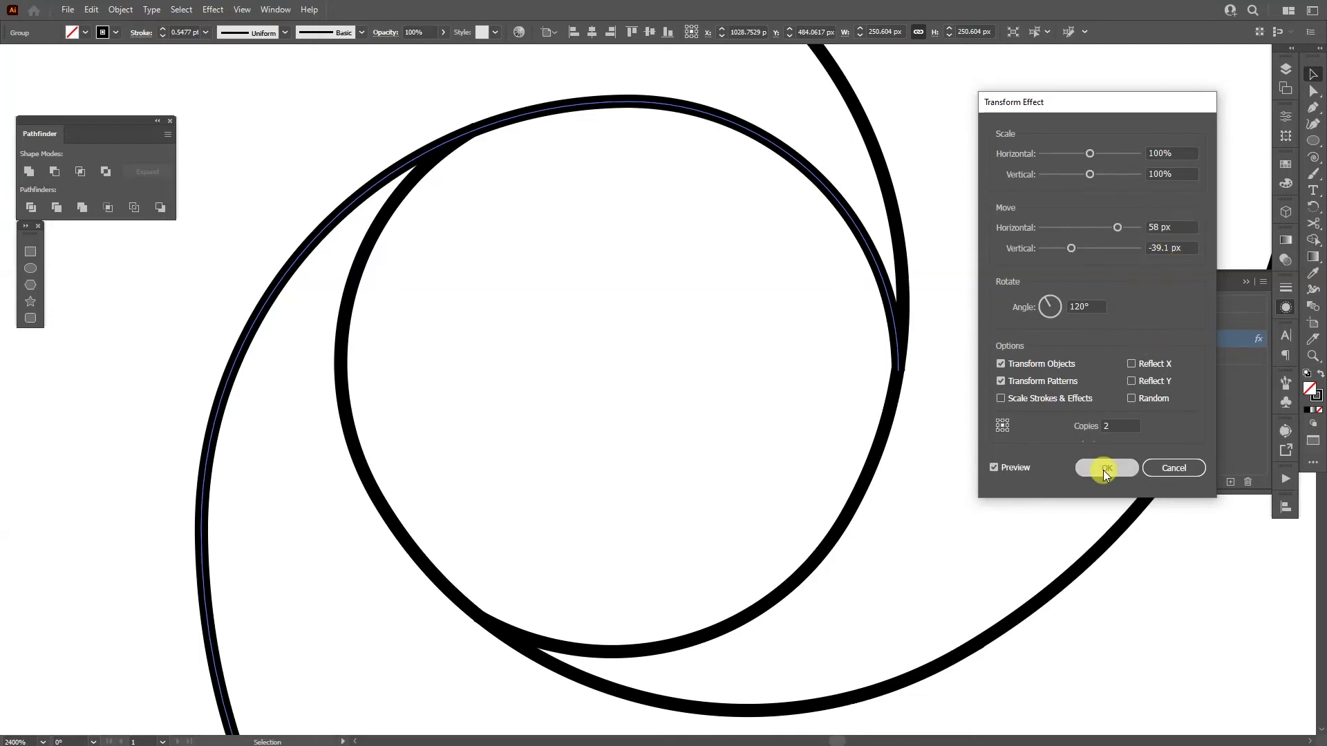
Step: Expand the appearance of the spiral group so its transformed copies become real paths
left_click(923, 384)
scroll(760, 397, "down", 7)
left_click_drag(761, 397, 743, 358)
left_click(592, 396)
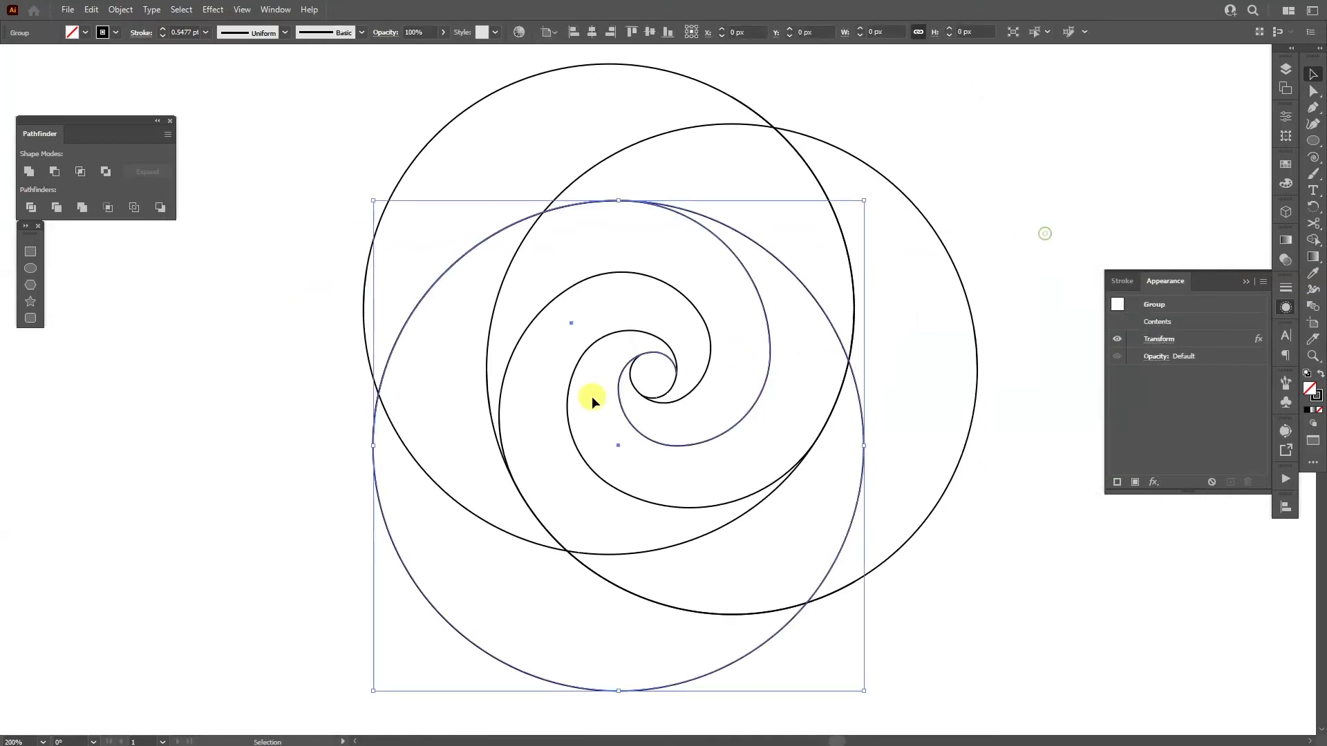
left_click(123, 9)
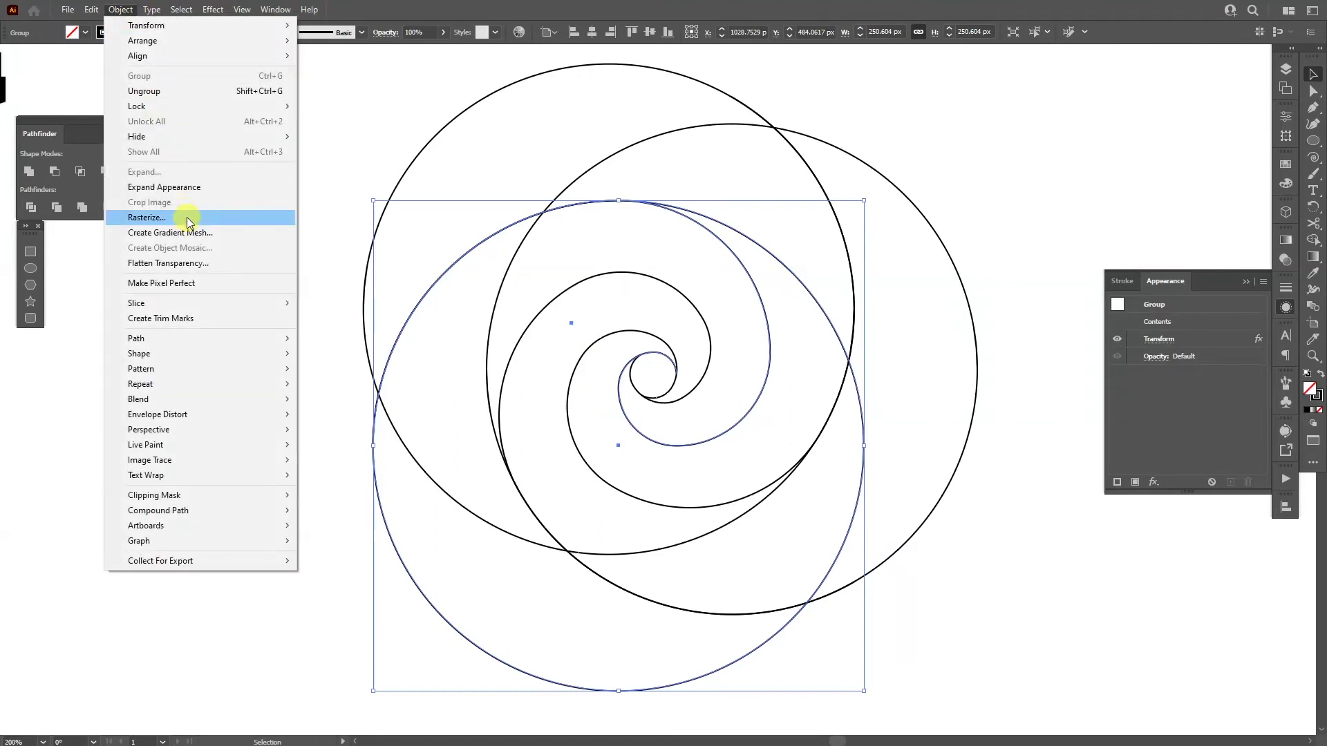
left_click(208, 187)
left_click_drag(815, 329, 802, 330)
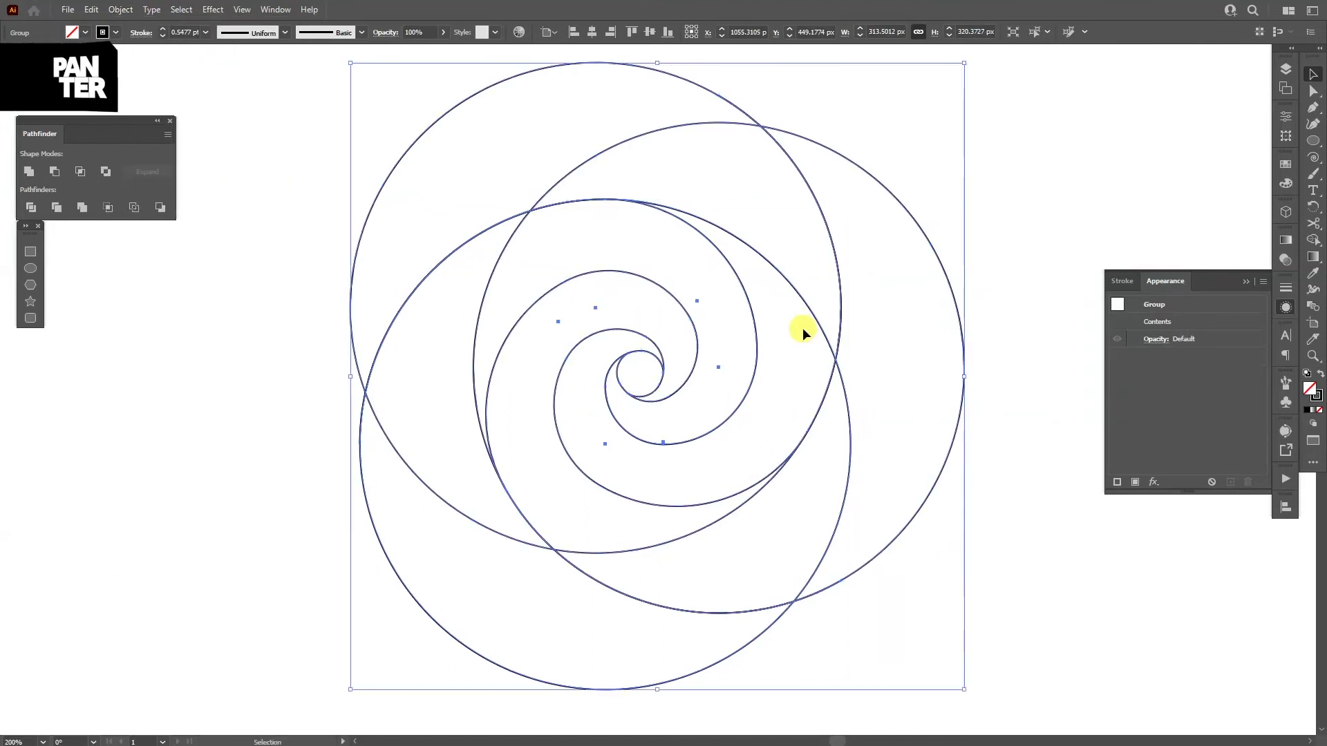
Step: Merge the overlapping regions with the Shape Builder into three interlocking spiral arms that meet at the central ring
key("shift+m")
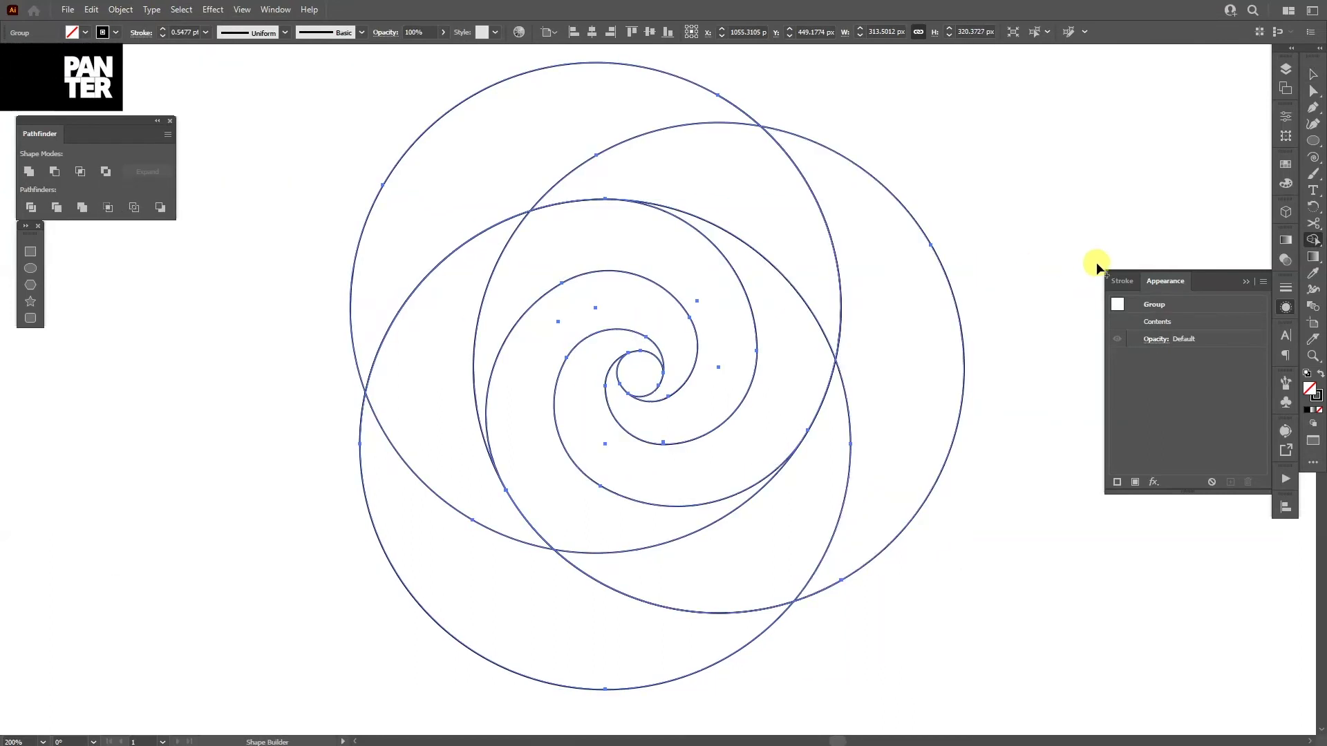
left_click(1245, 282)
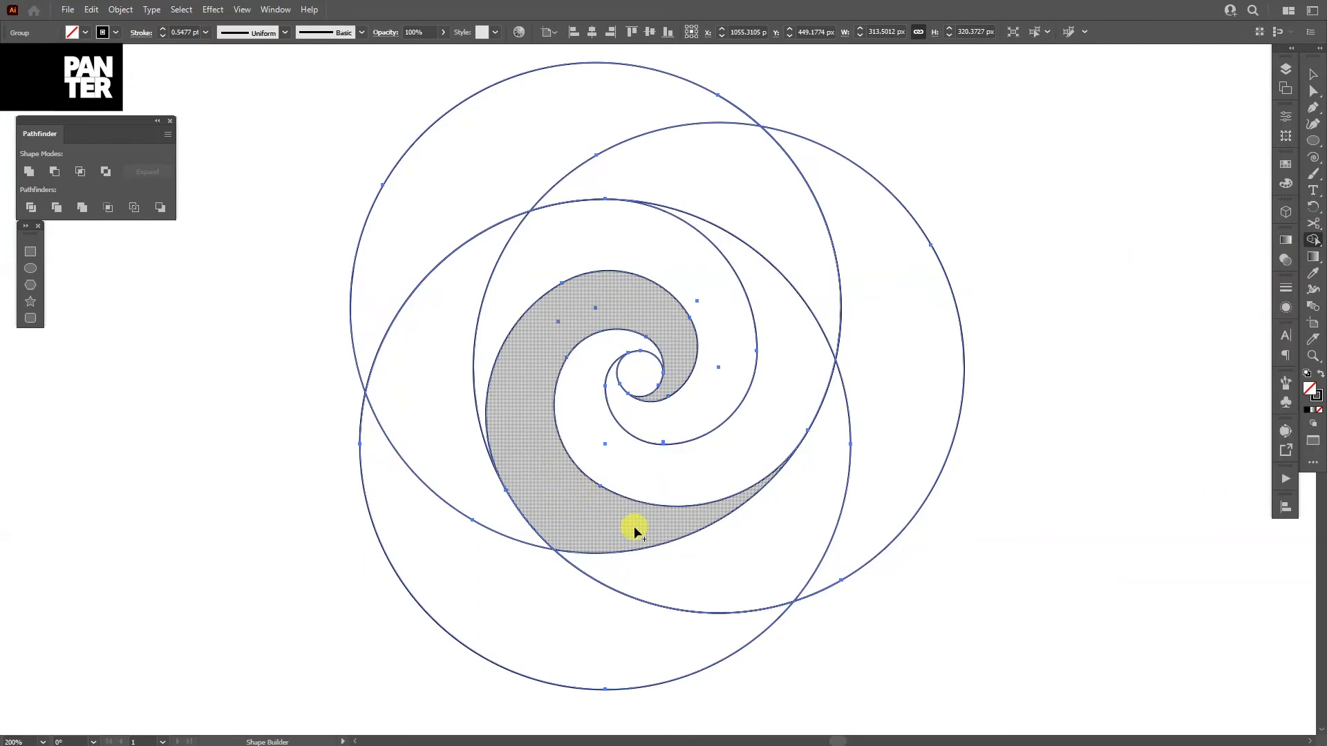
mouse_move(601, 521)
left_mouse_down()
mouse_move(728, 545)
mouse_move(785, 529)
mouse_move(889, 439)
left_mouse_up()
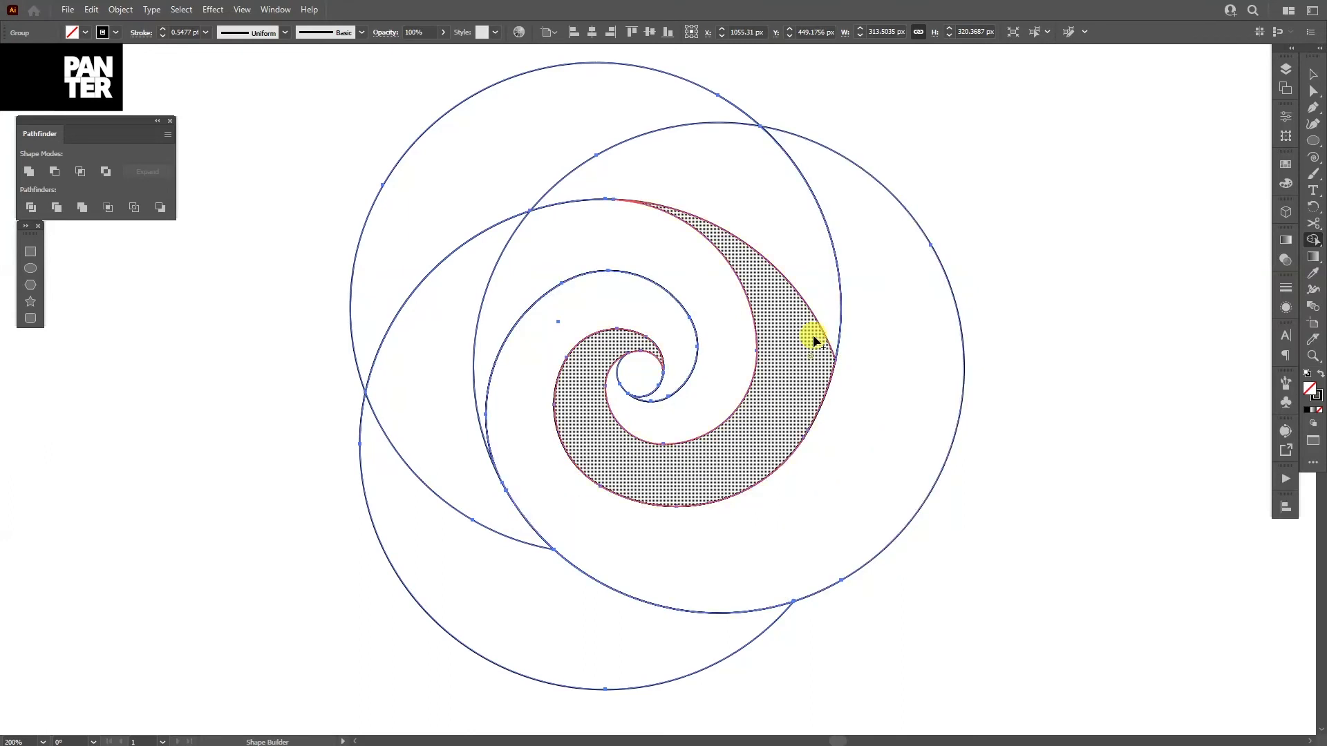
mouse_move(814, 340)
left_mouse_down()
mouse_move(687, 163)
mouse_move(583, 168)
left_mouse_up()
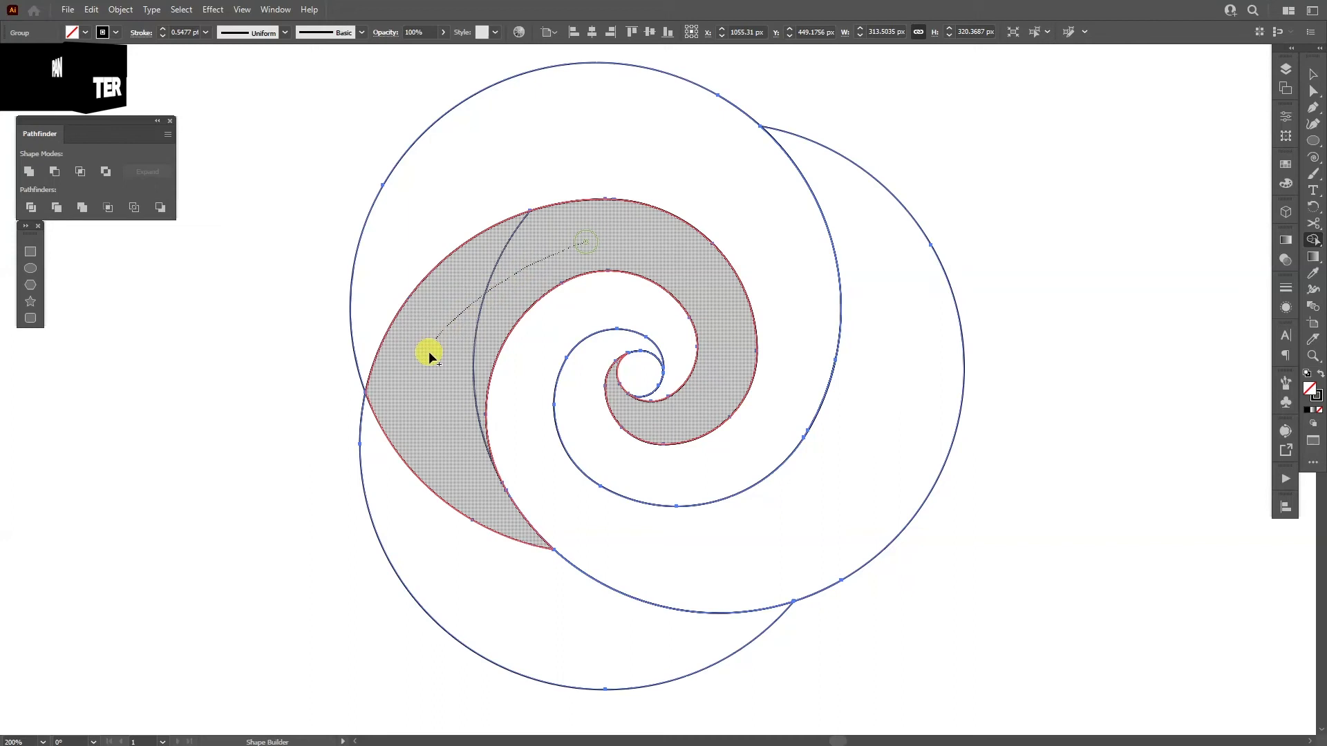
mouse_move(429, 351)
left_mouse_down()
mouse_move(429, 467)
mouse_move(462, 549)
left_mouse_up()
key("v")
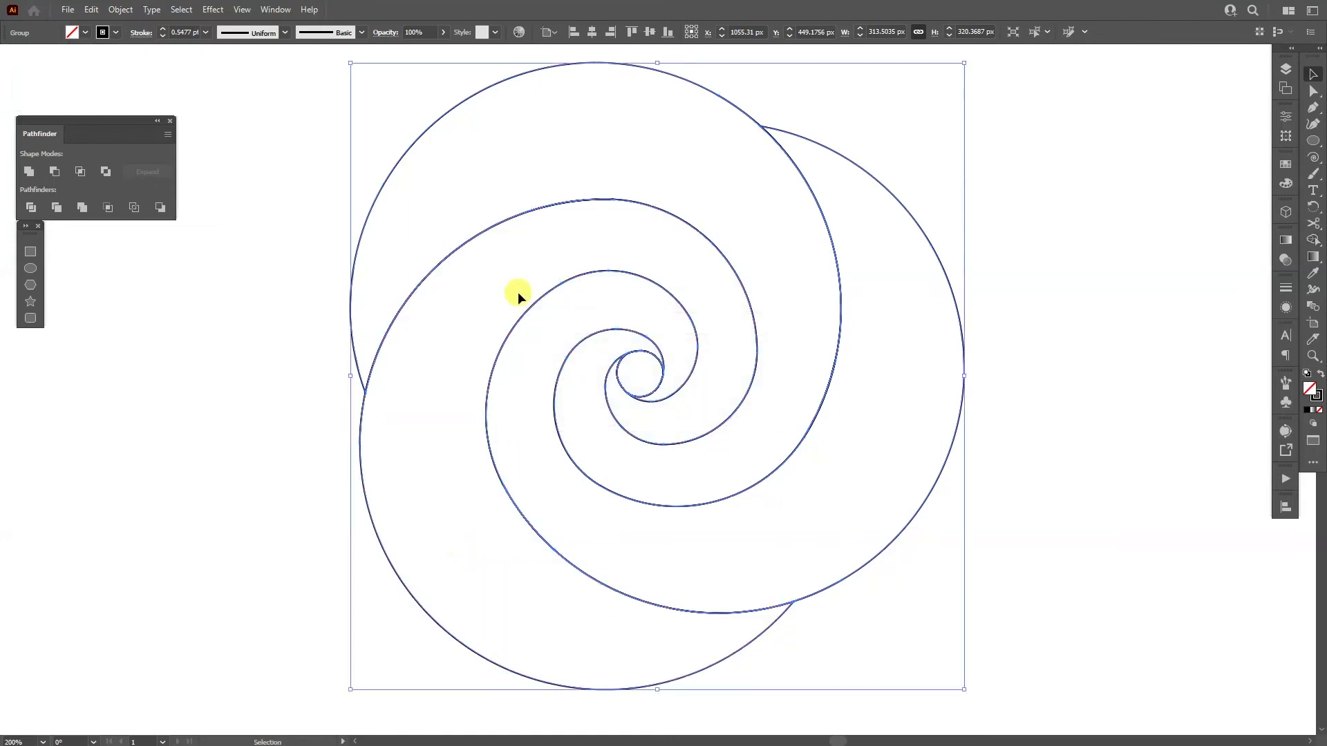
Step: Ungroup the merged artwork fully so that each spiral arm is a separate path
right_click(517, 292)
left_click(567, 400)
right_click(561, 304)
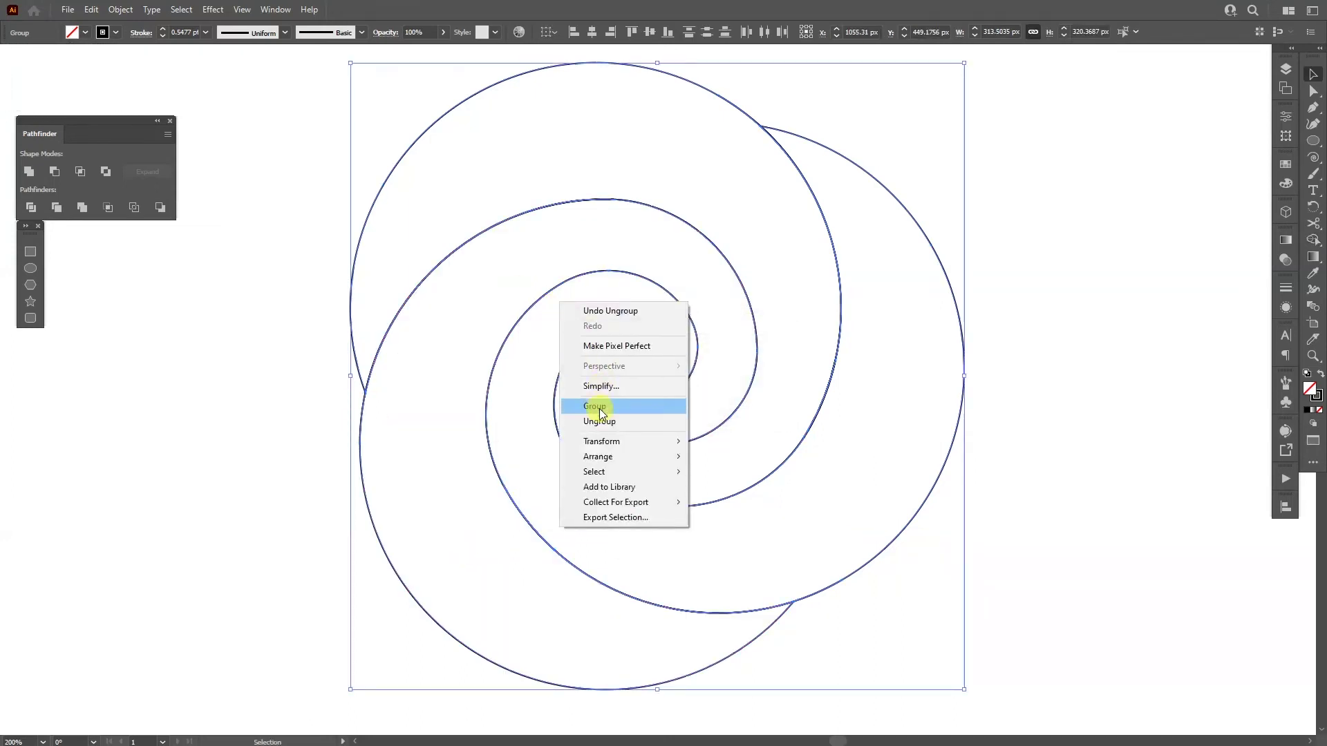
left_click(600, 413)
right_click(562, 312)
left_click(985, 312)
scroll(984, 313, "down", 1)
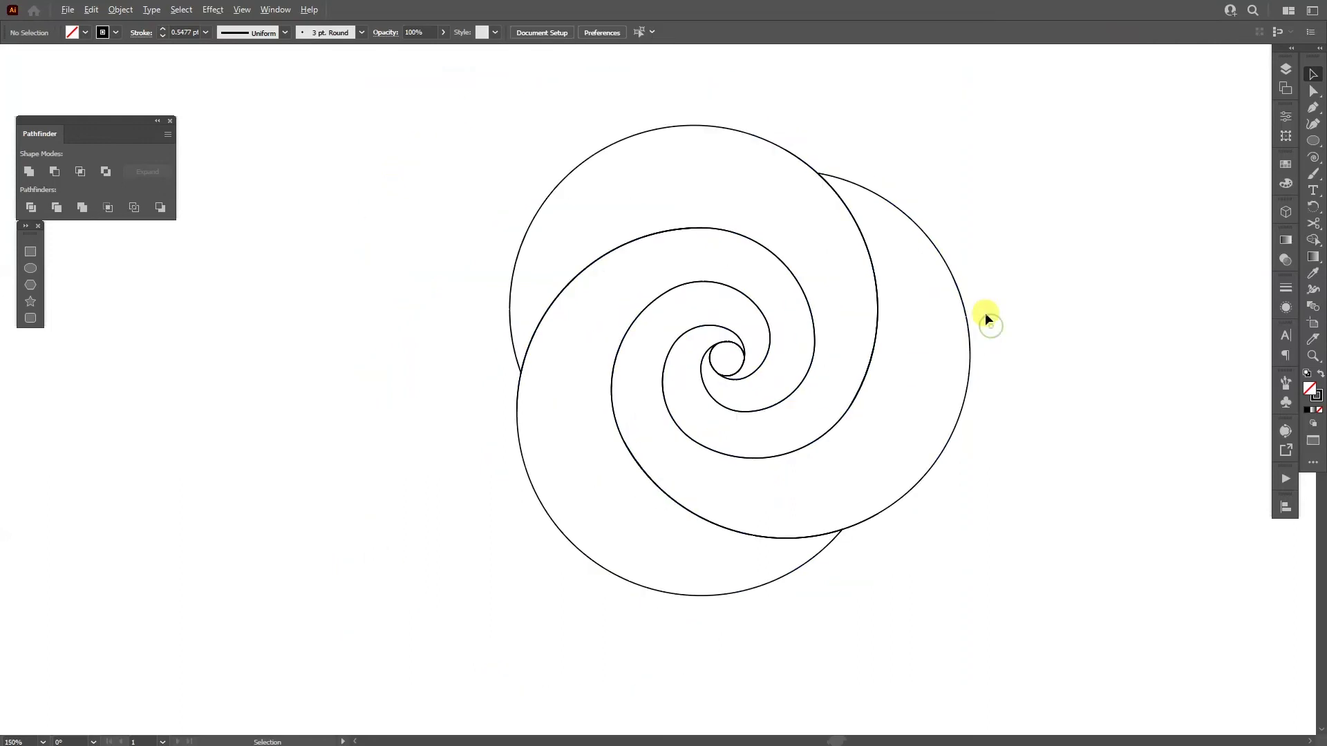
Step: Move the three spiral arms together about 70 px right and 26 px up, and delete the leftover paths behind them
left_click_drag(985, 308, 1016, 266)
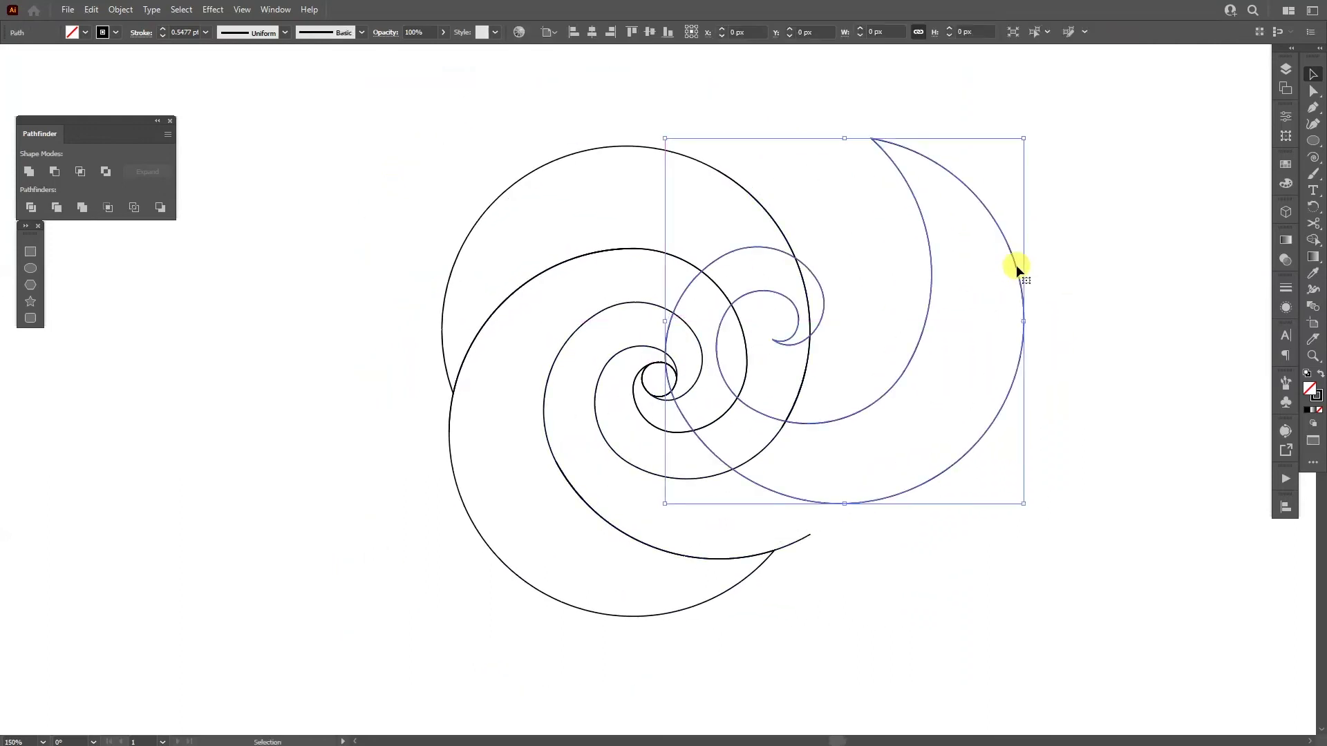
key("ctrl+z")
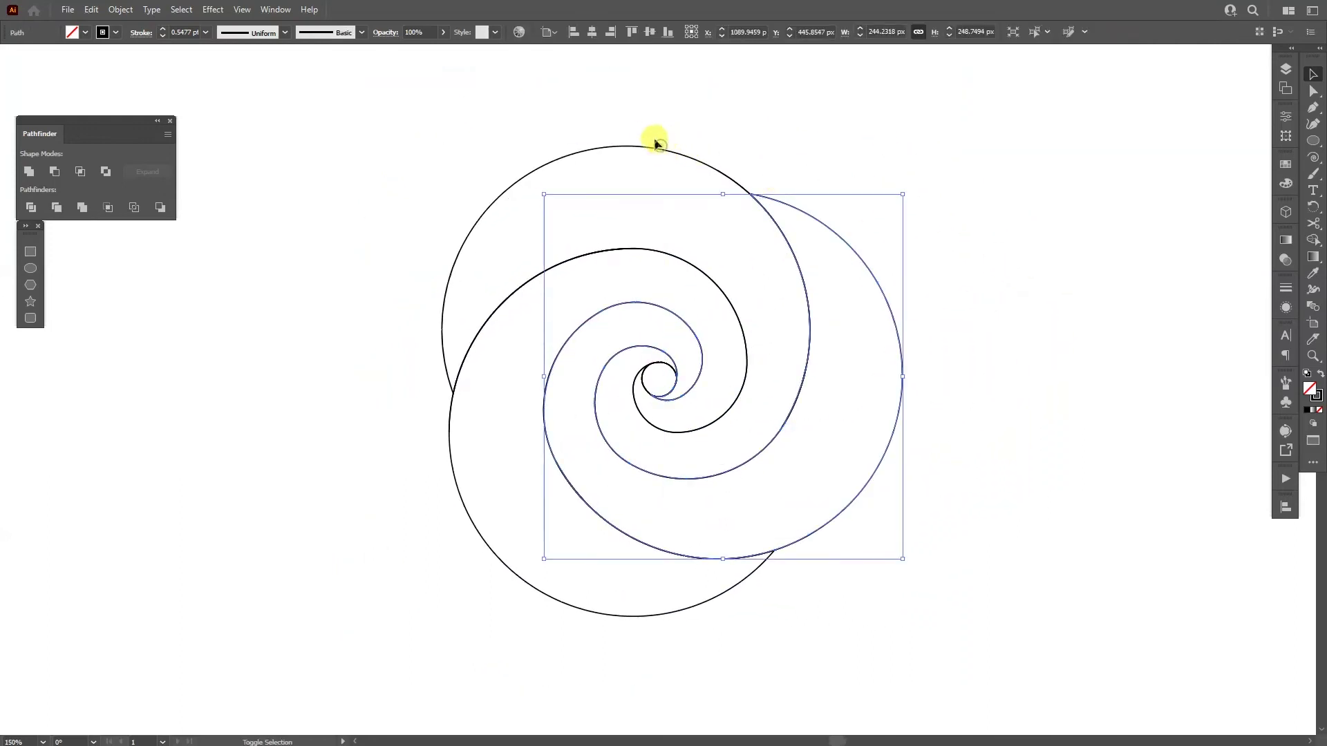
left_click(655, 146, "shift")
left_click(465, 496, "shift")
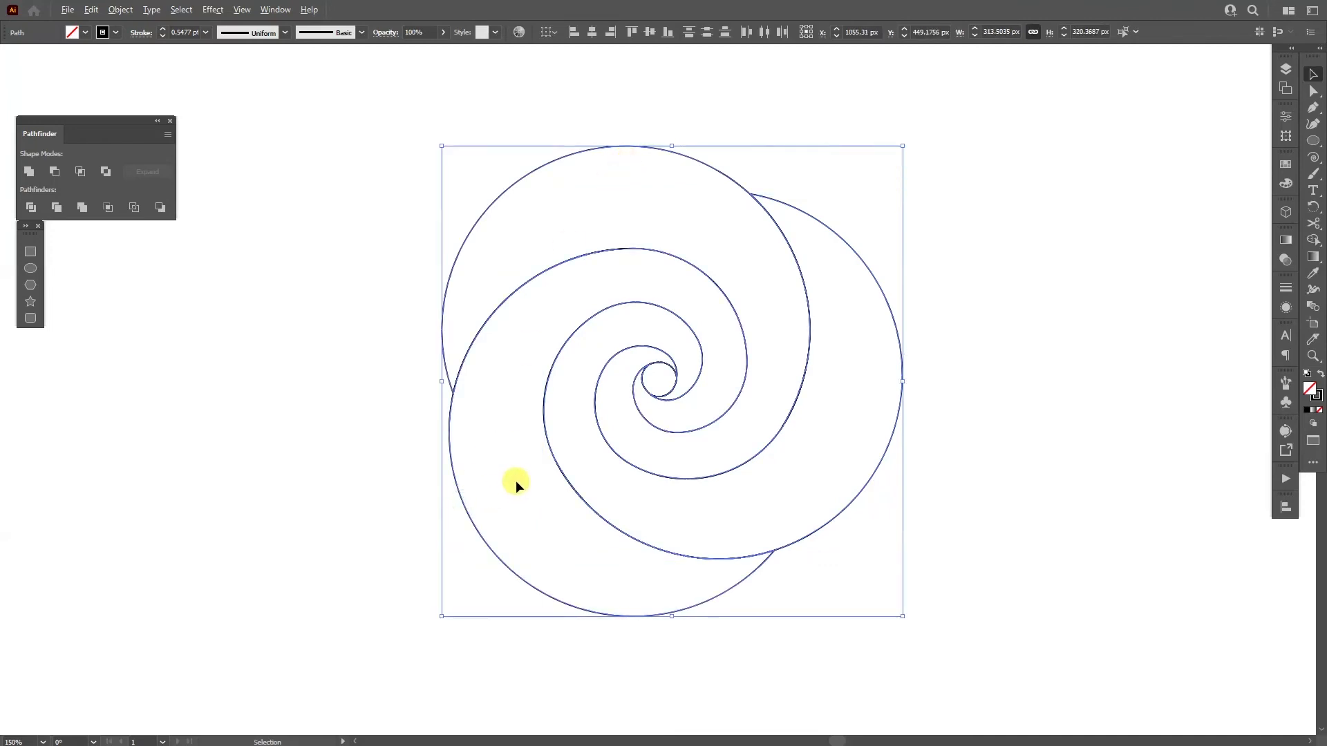
scroll(515, 480, "down", 1)
left_click_drag(544, 471, 881, 430)
scroll(700, 442, "up", 1)
left_click_drag(737, 578, 355, 213)
key("Delete")
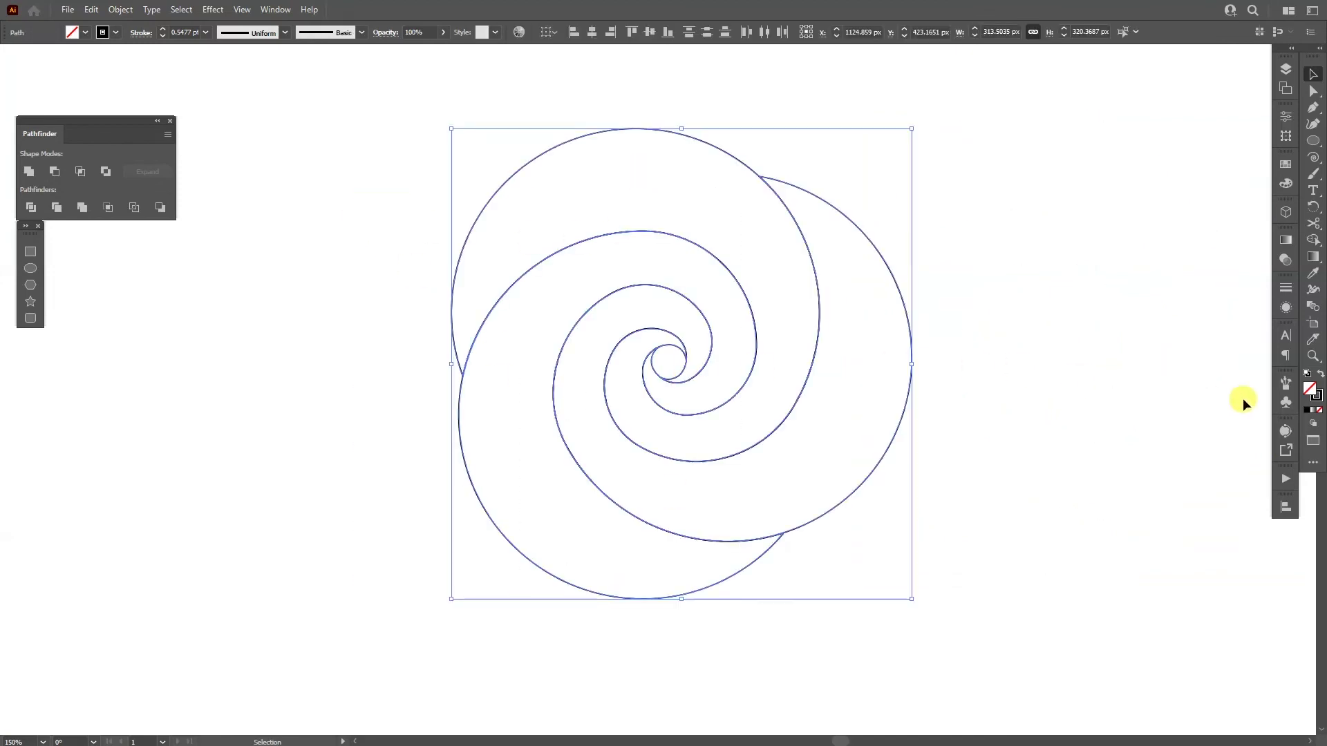
Step: Swap the fill and stroke of the three spiral arms and fill them with a white-to-black radial gradient
left_click(1320, 374)
left_click(1285, 241)
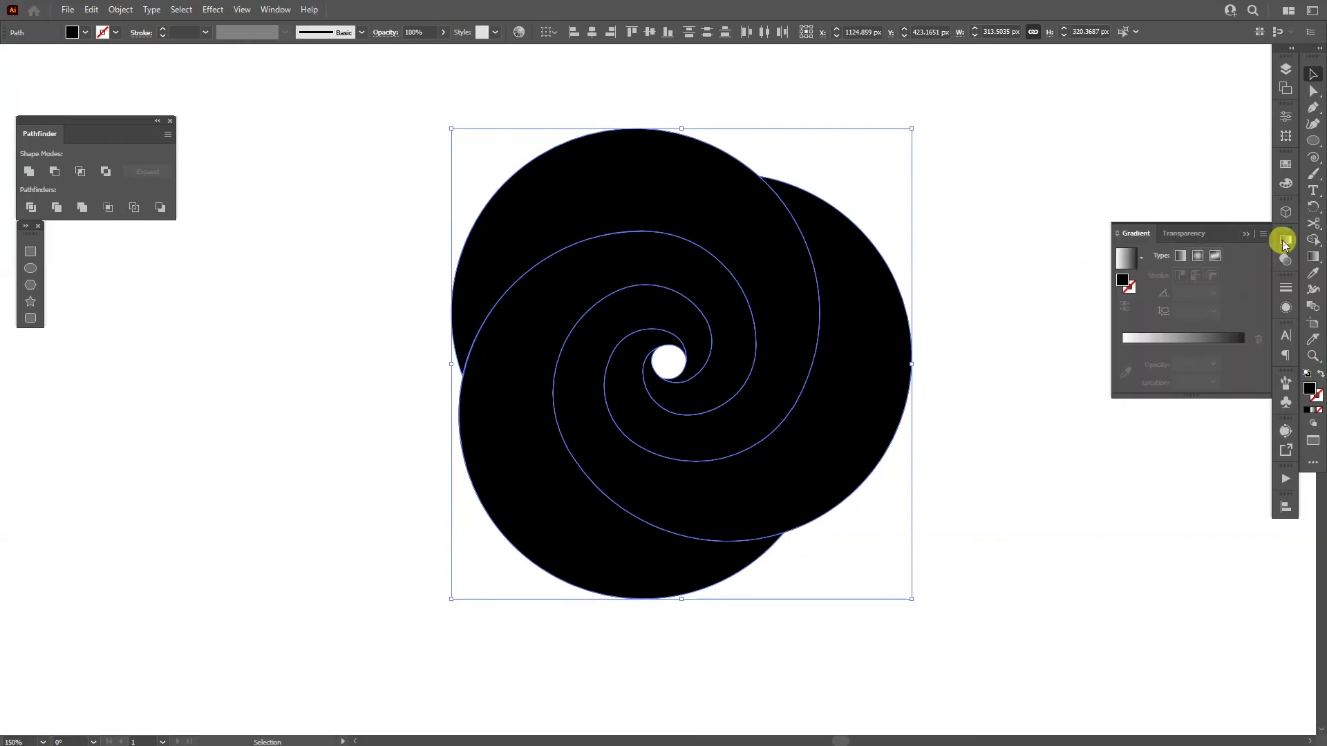
left_click(1199, 258)
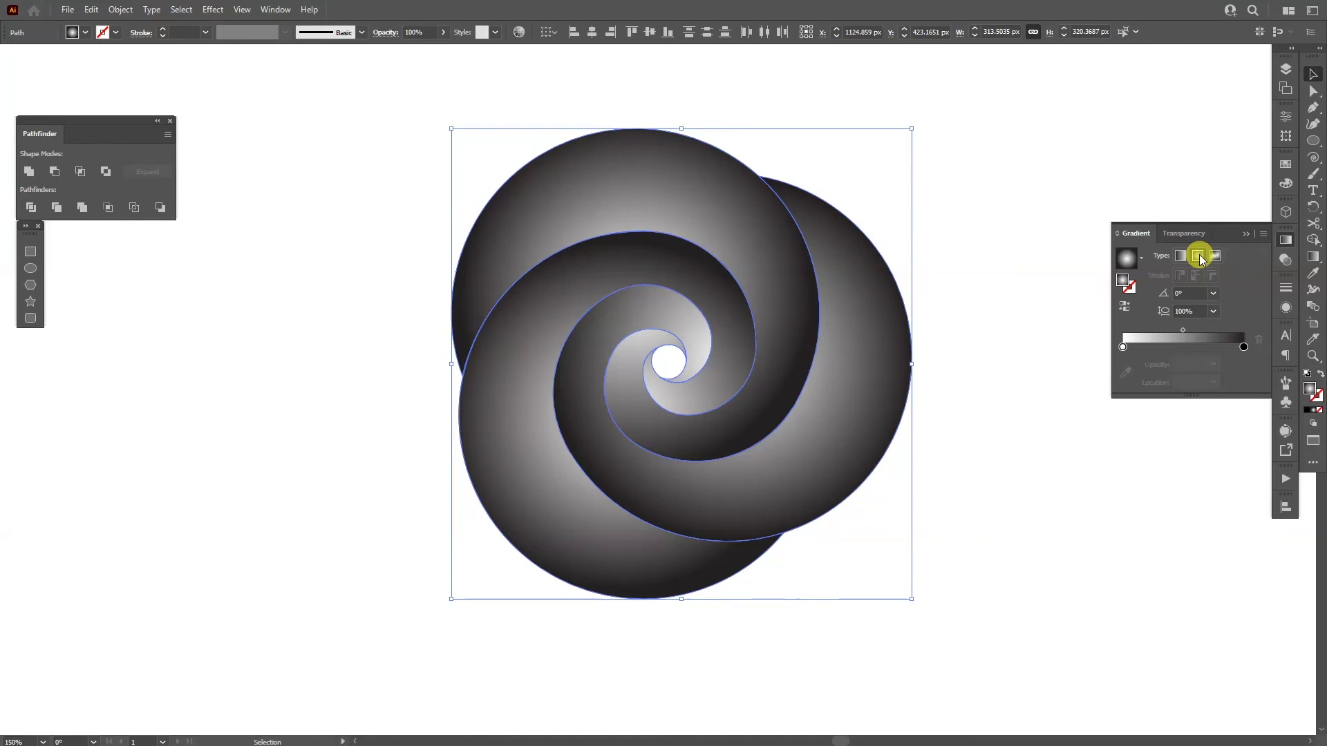
left_click(933, 349)
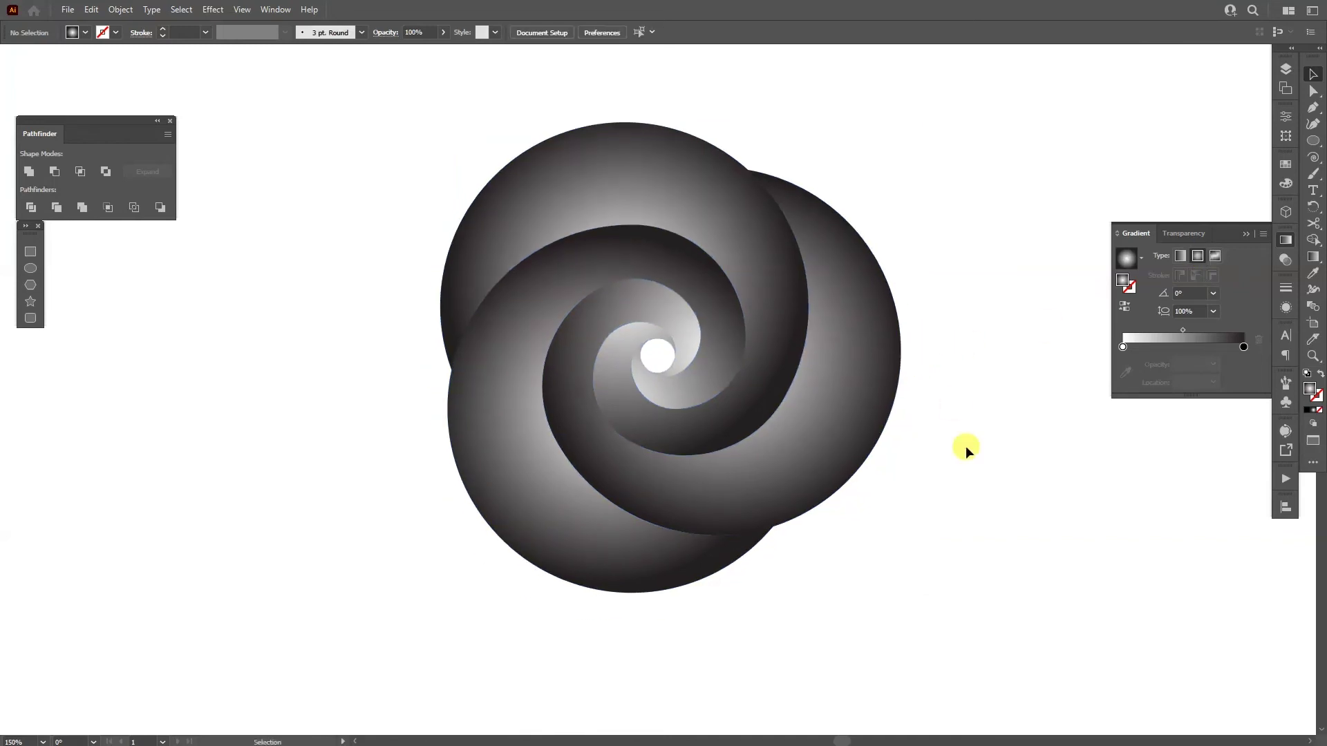
Step: Reverse the radial gradient on the three spiral arms so it runs from black in the middle to white outside
left_click(781, 381)
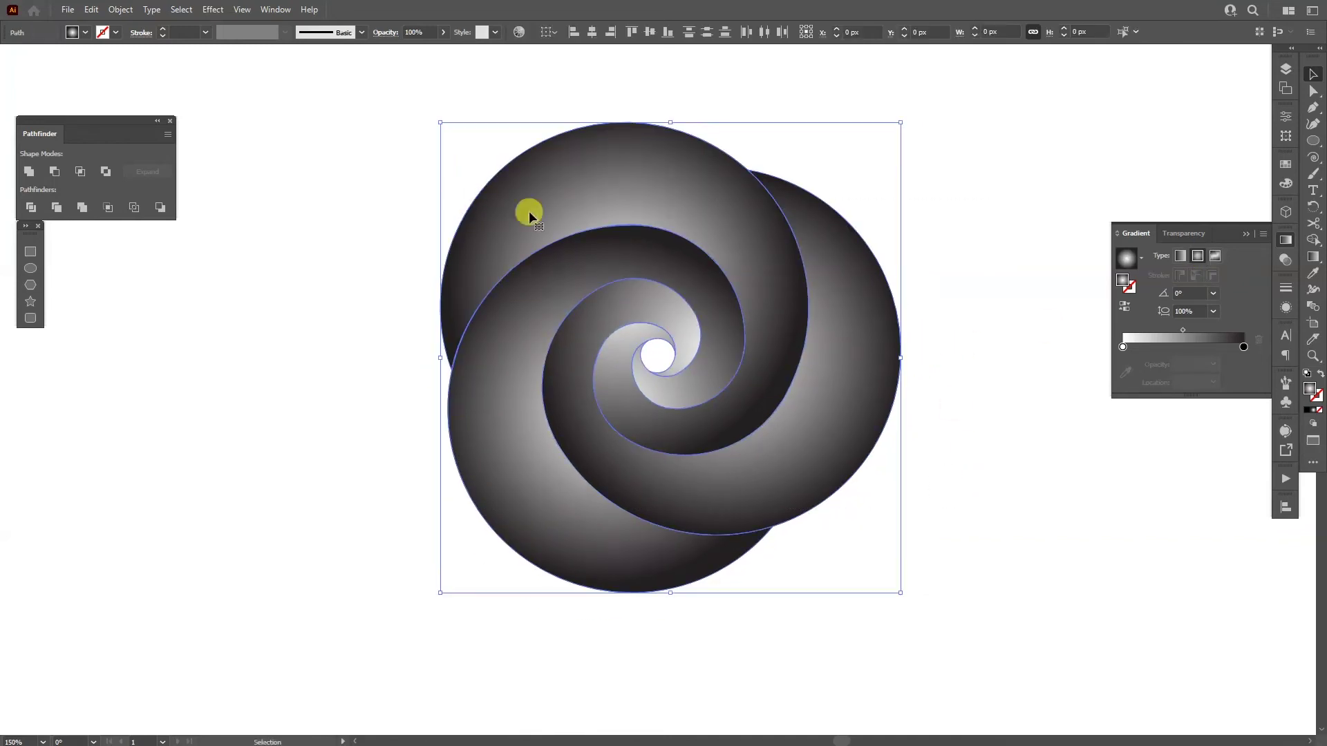
left_click(1124, 306)
left_click(912, 325)
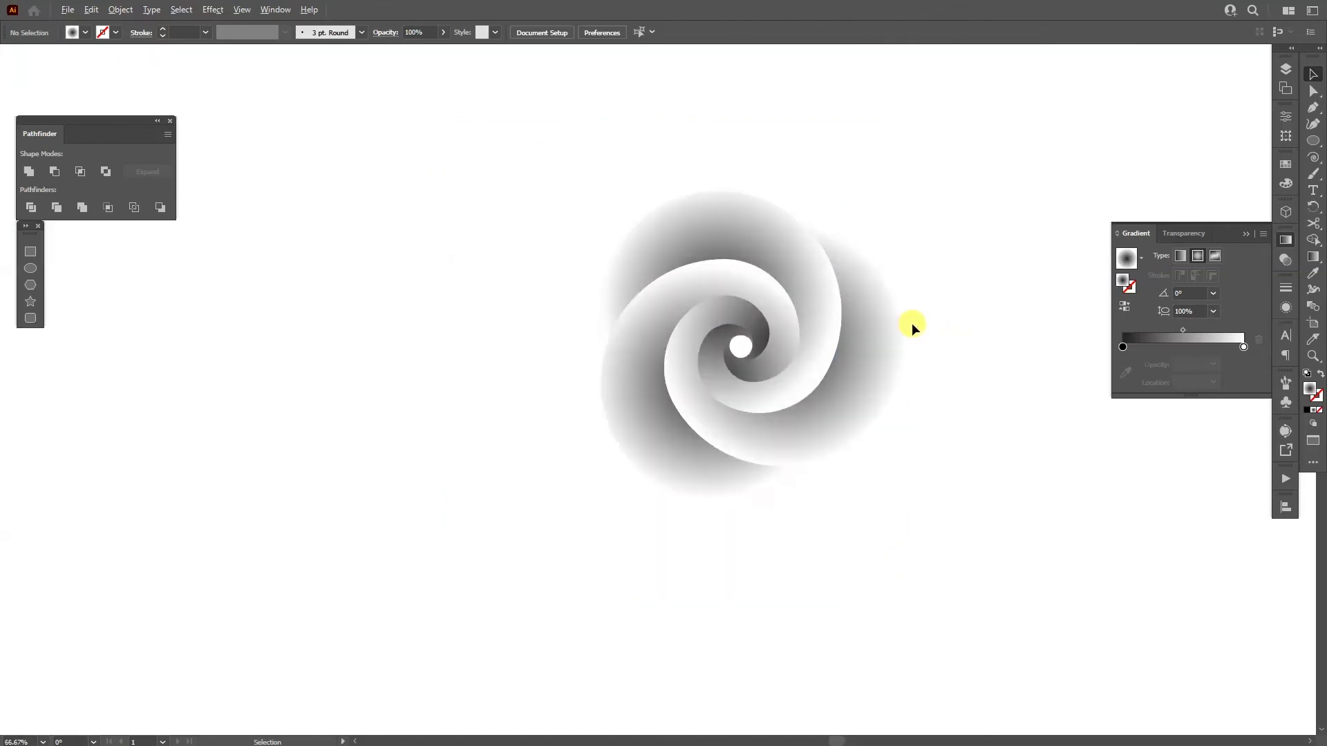
left_click(824, 349)
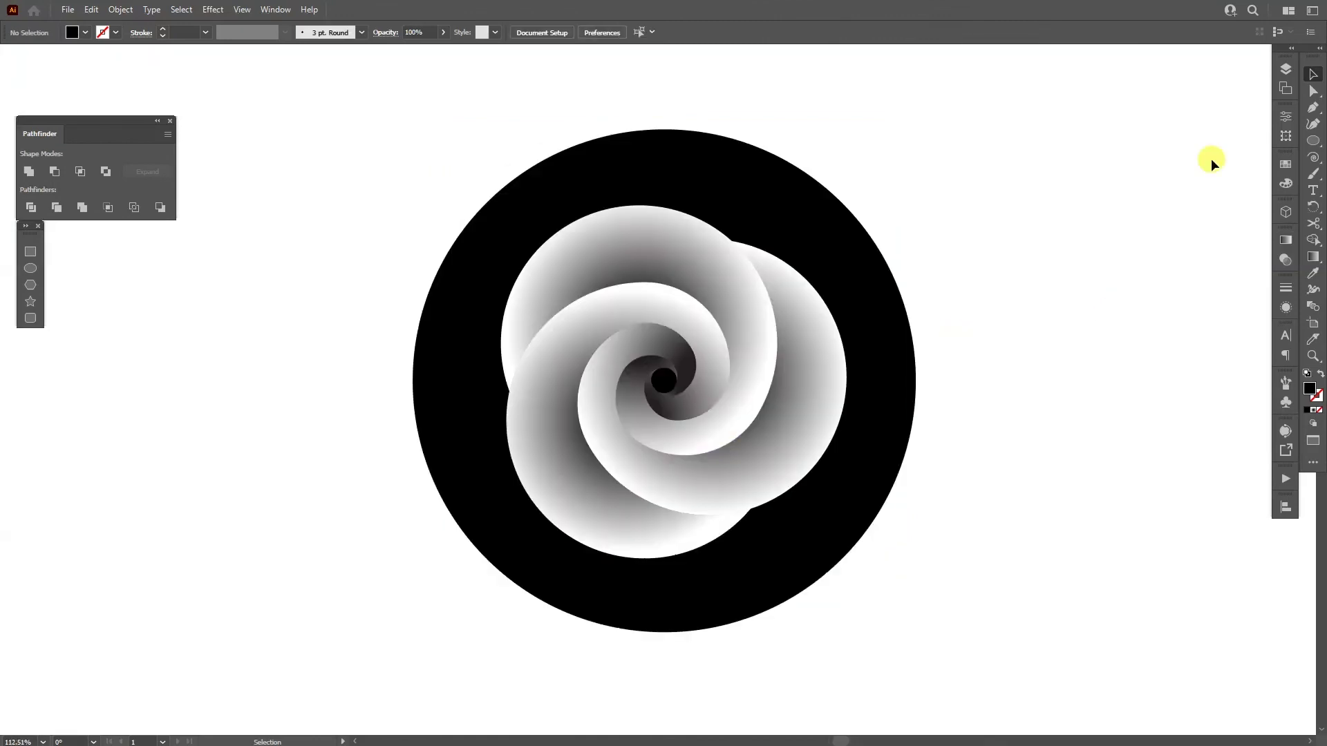